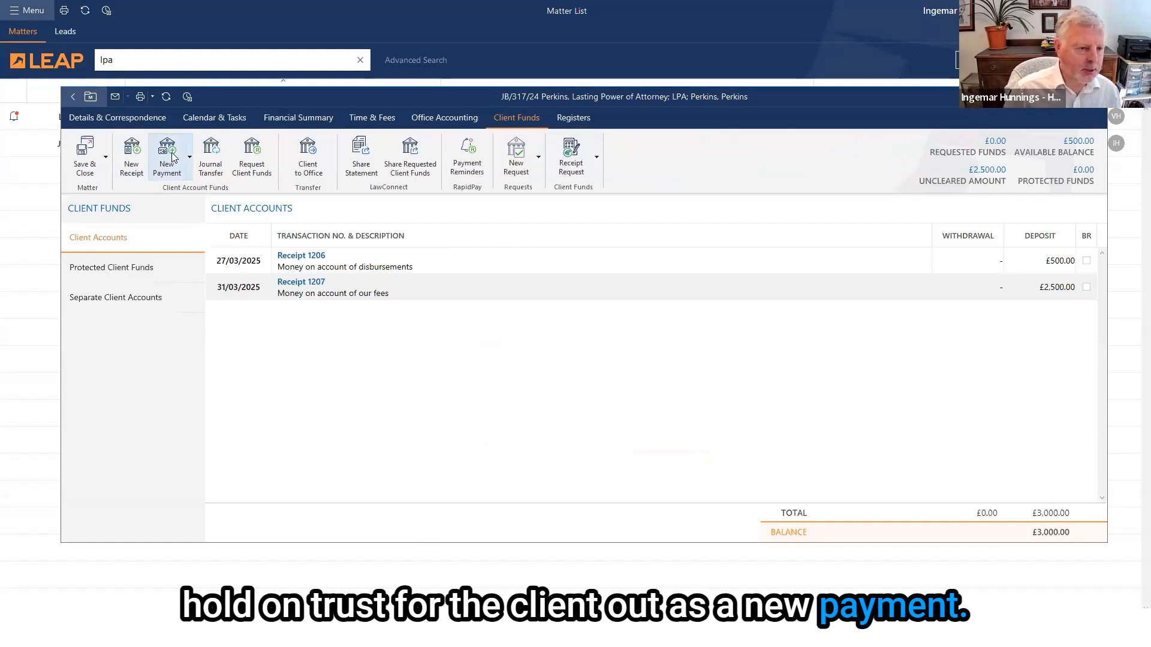
left_click(169, 157)
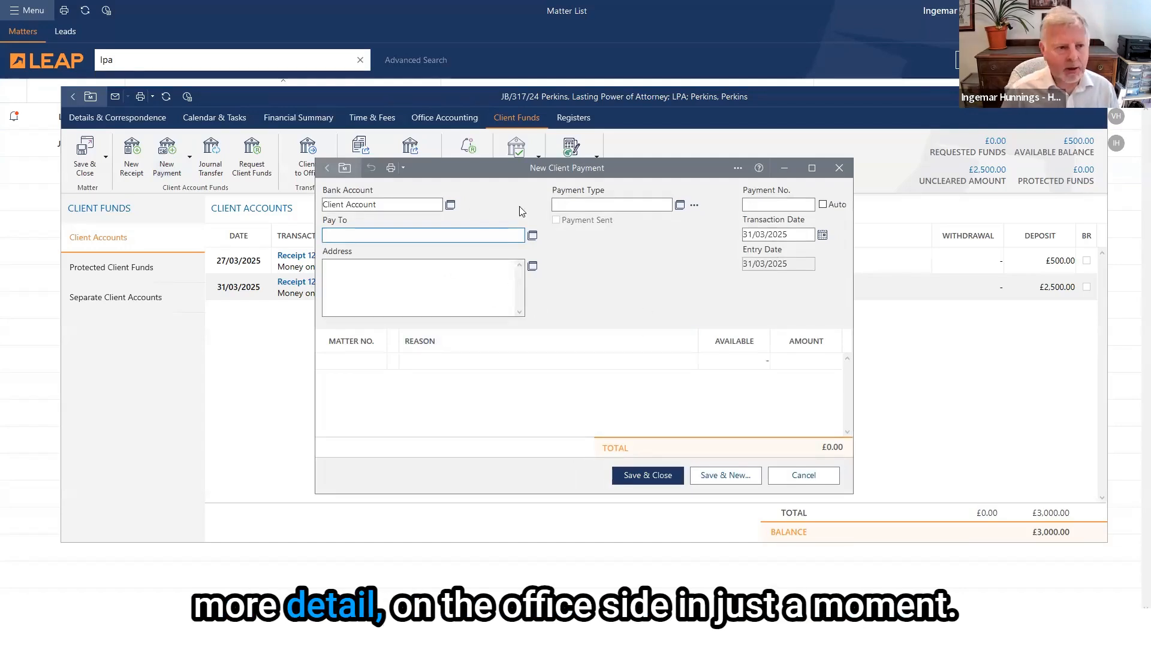
left_click(825, 476)
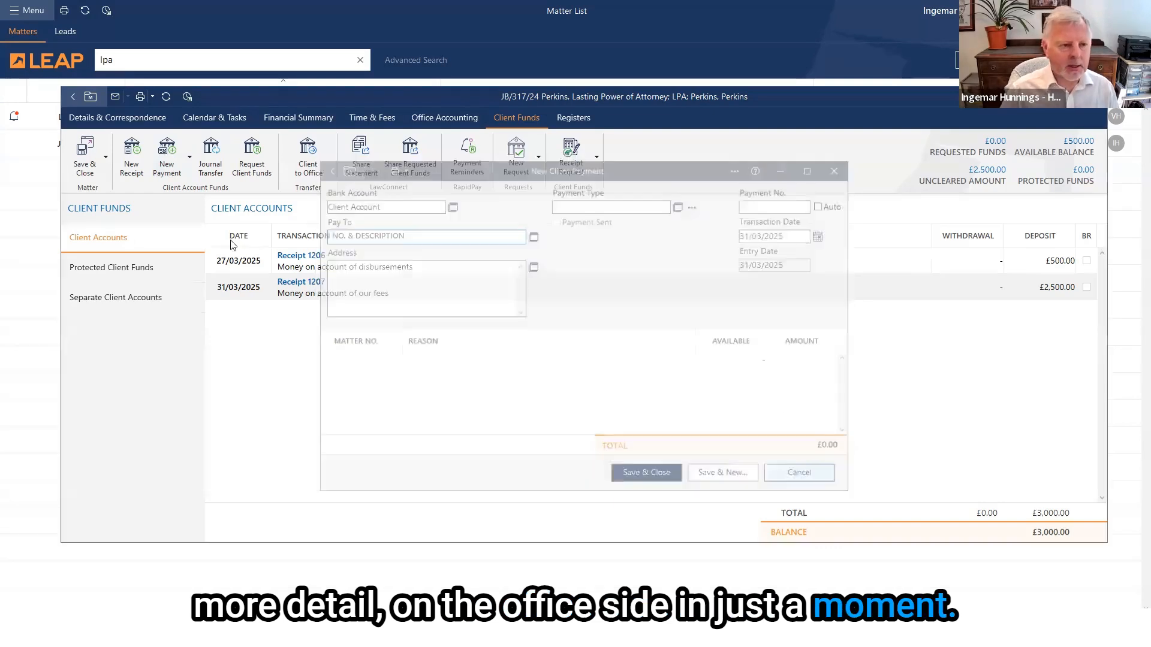
left_click(190, 159)
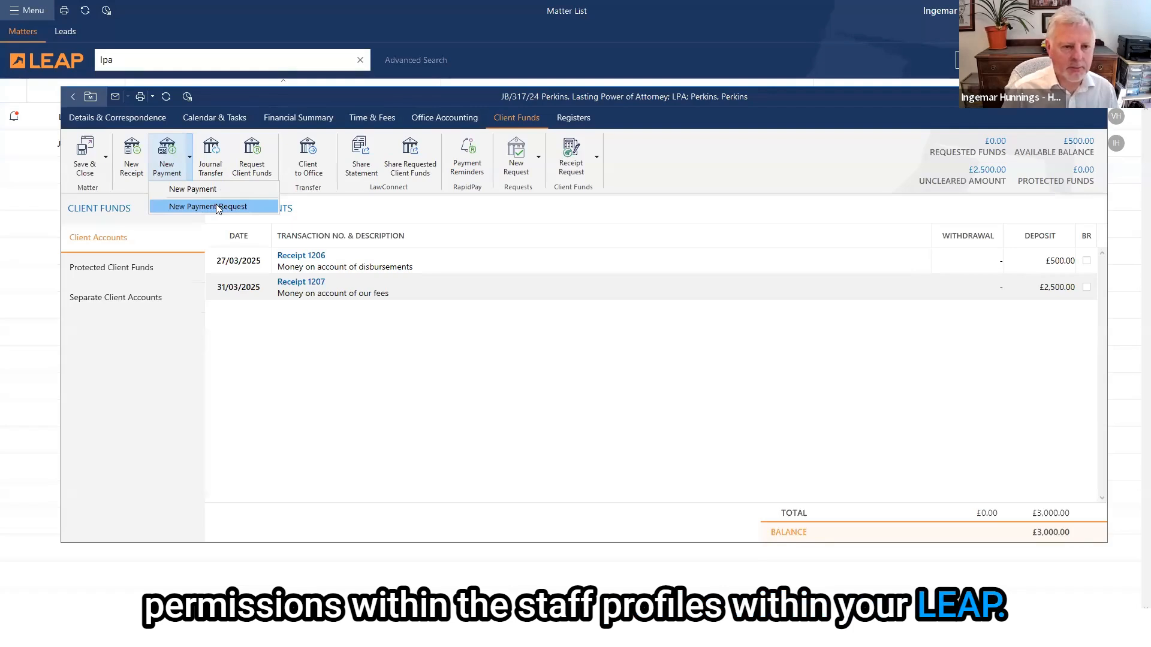
left_click(553, 218)
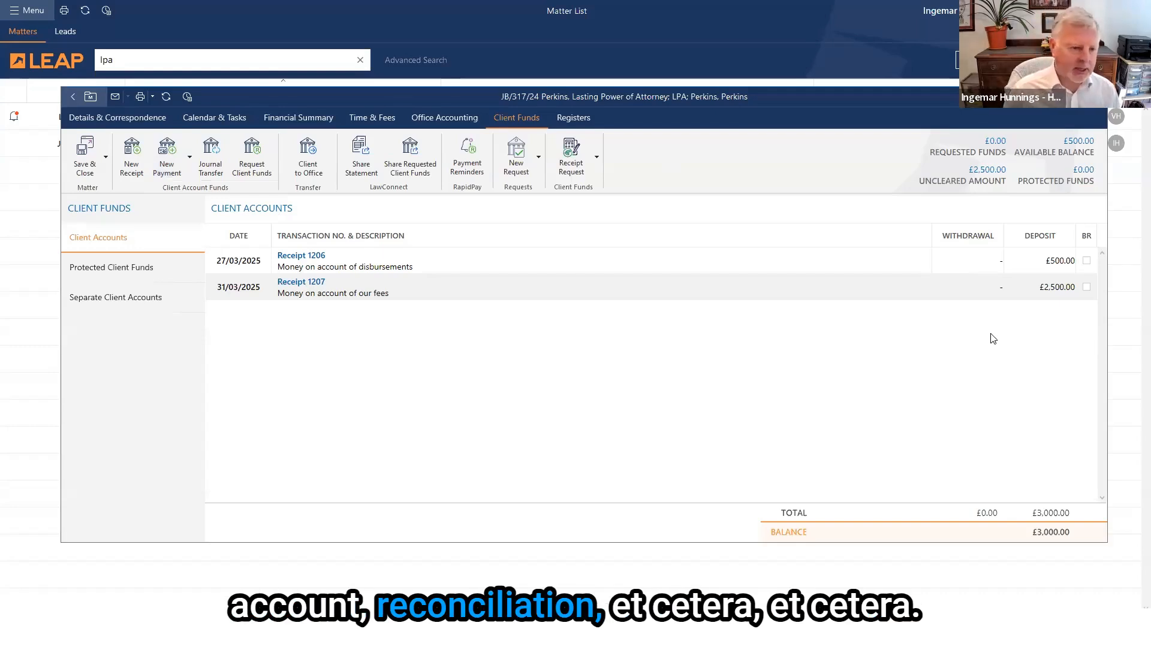
Step: Start a new payment in the matter's office accounting, keeping Office Account as the bank account
left_click(459, 120)
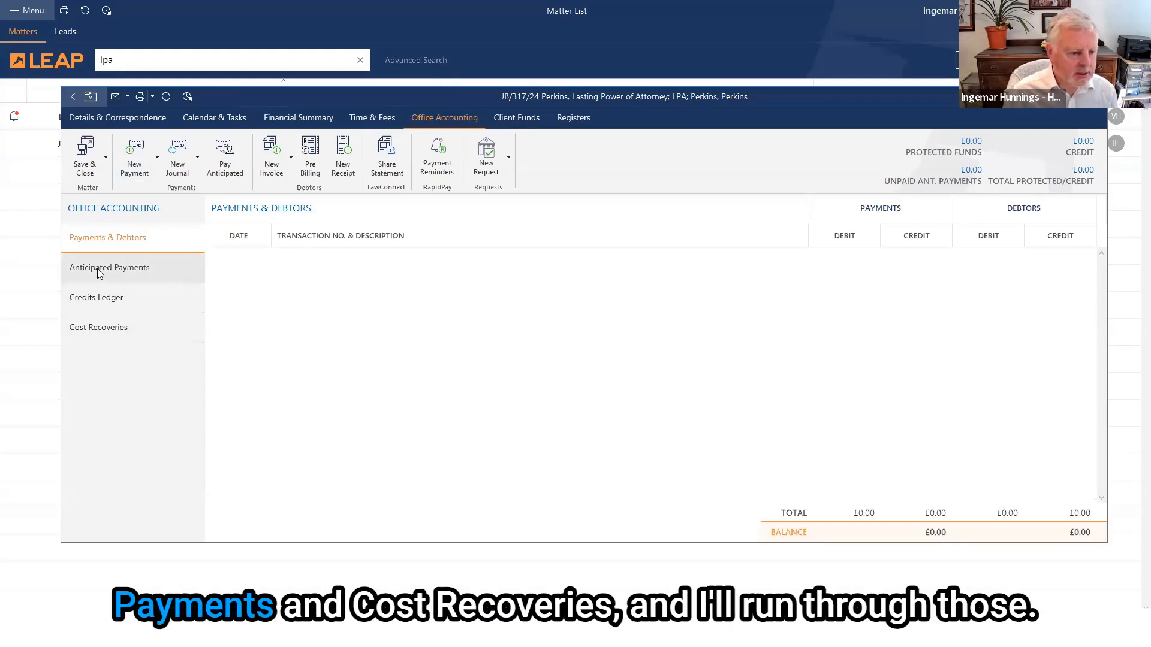
left_click(134, 162)
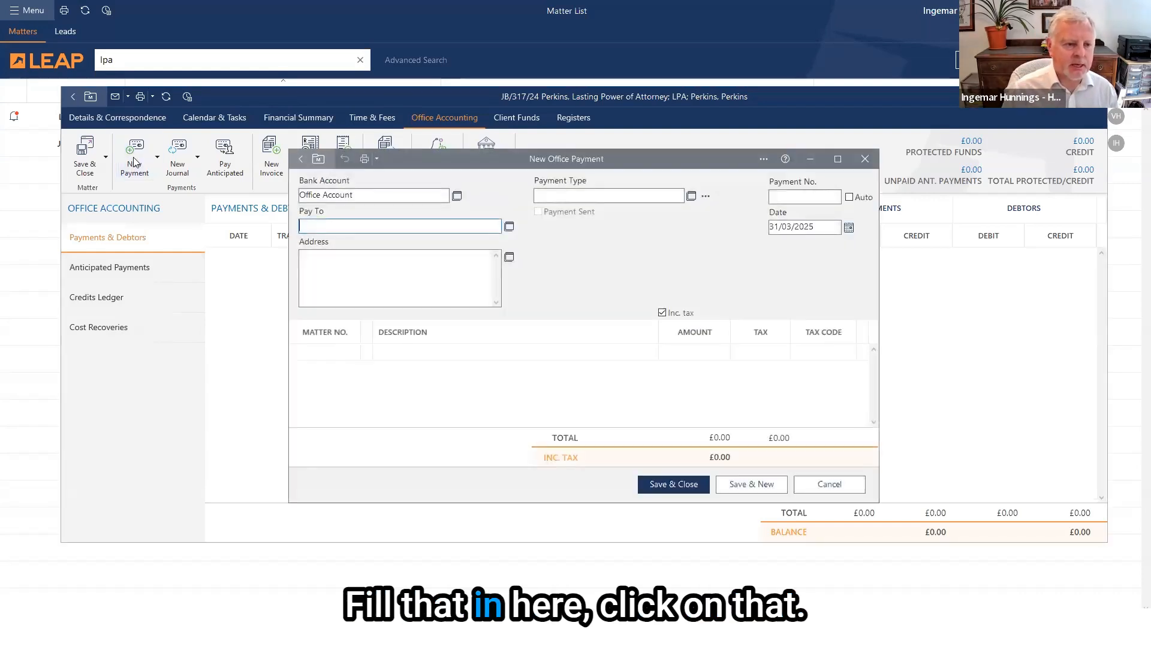
left_click(458, 196)
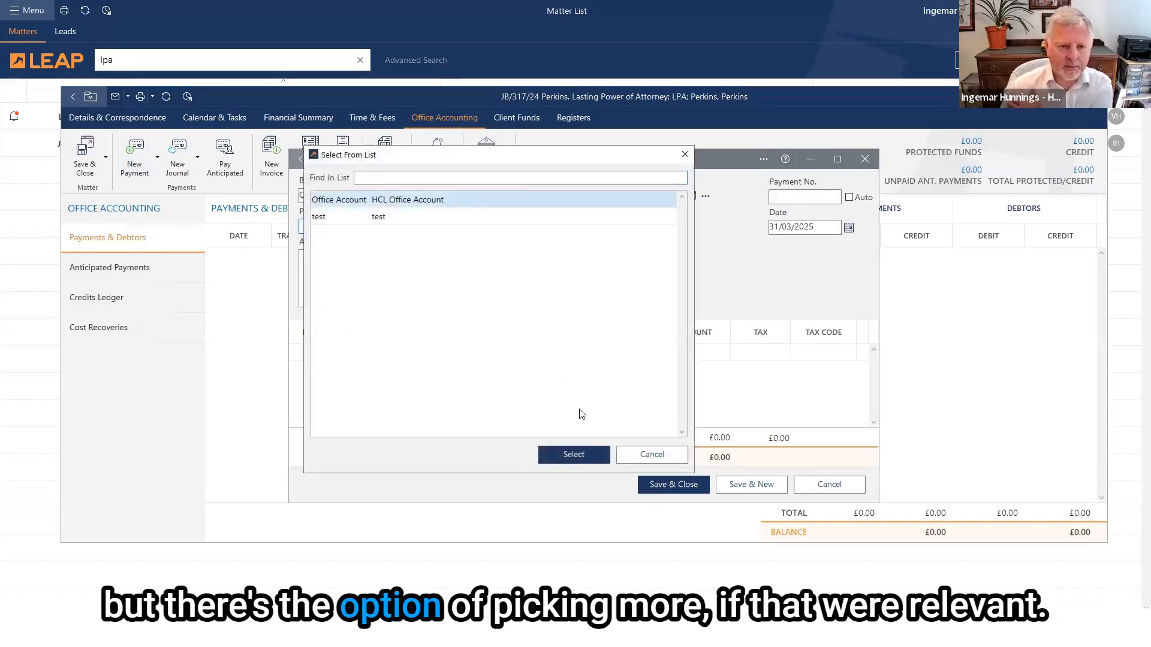
left_click(651, 454)
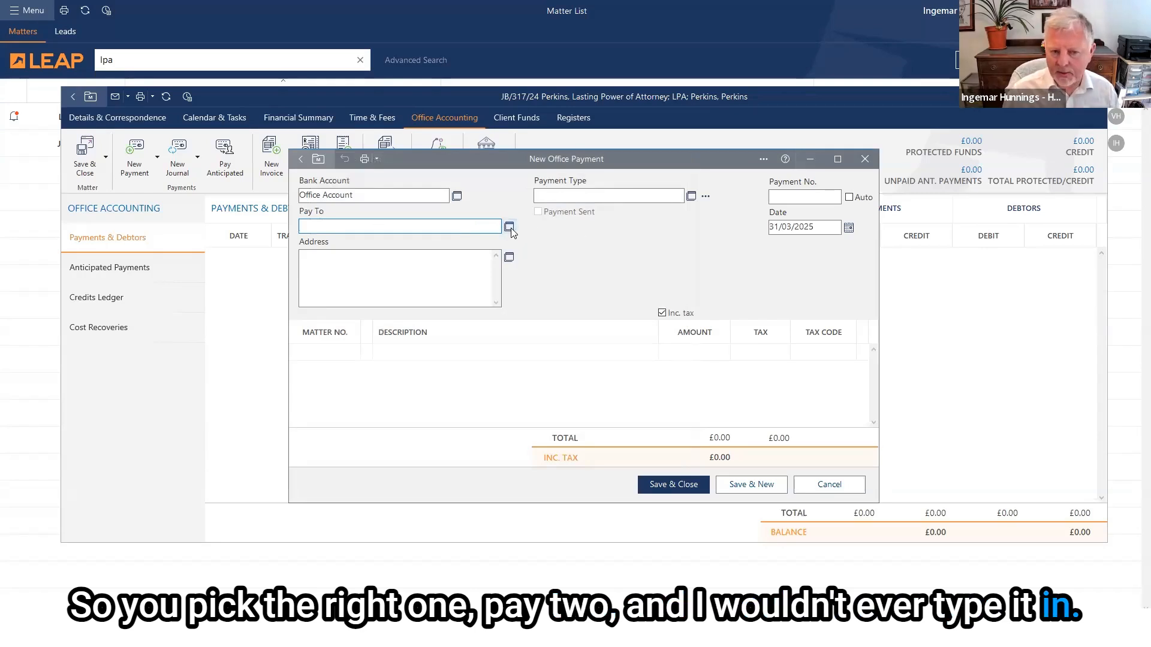
Step: Choose High Noon County Court from the supplier cards as the payee of the office payment
left_click(509, 228)
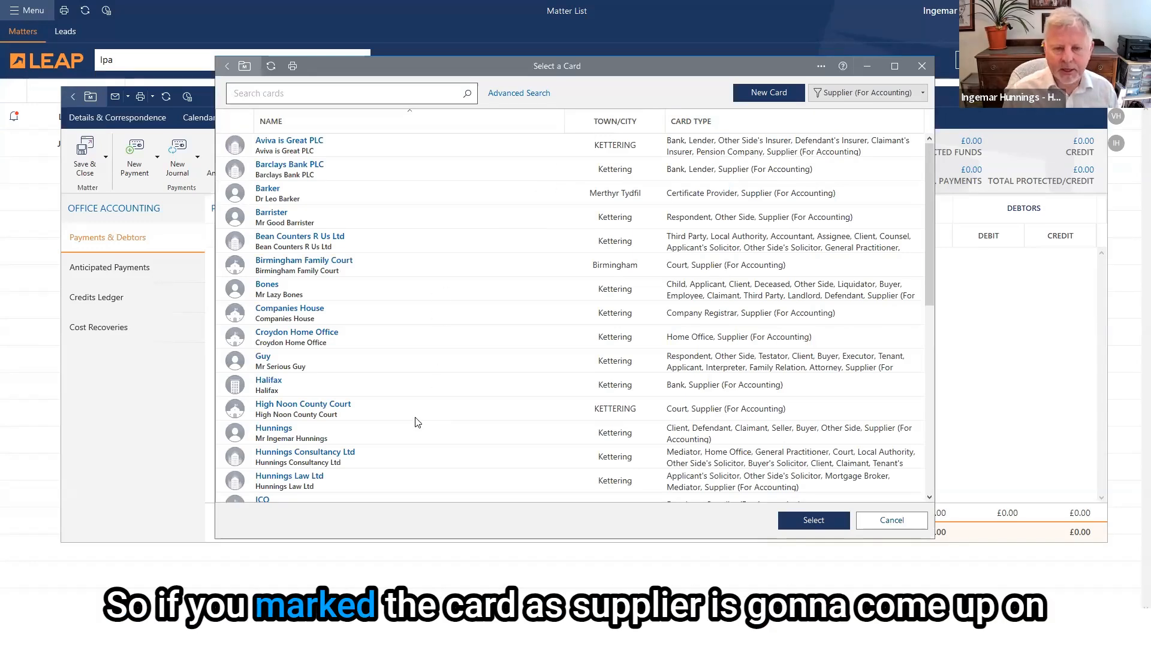
scroll(513, 355, "down", 2)
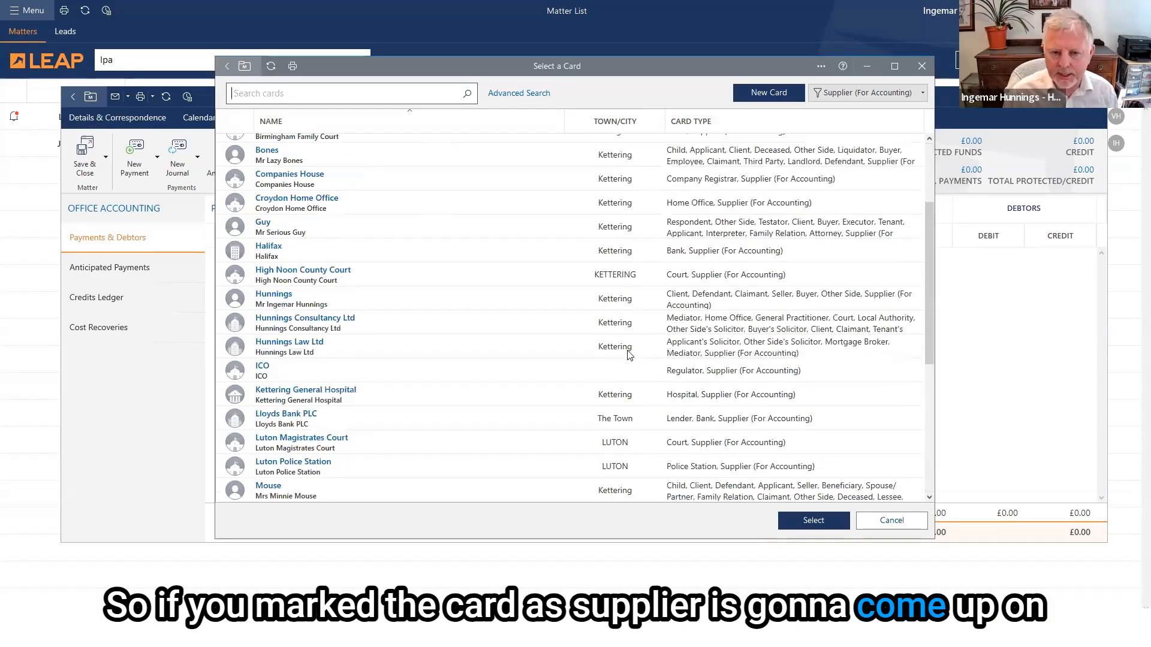
scroll(498, 358, "up", 2)
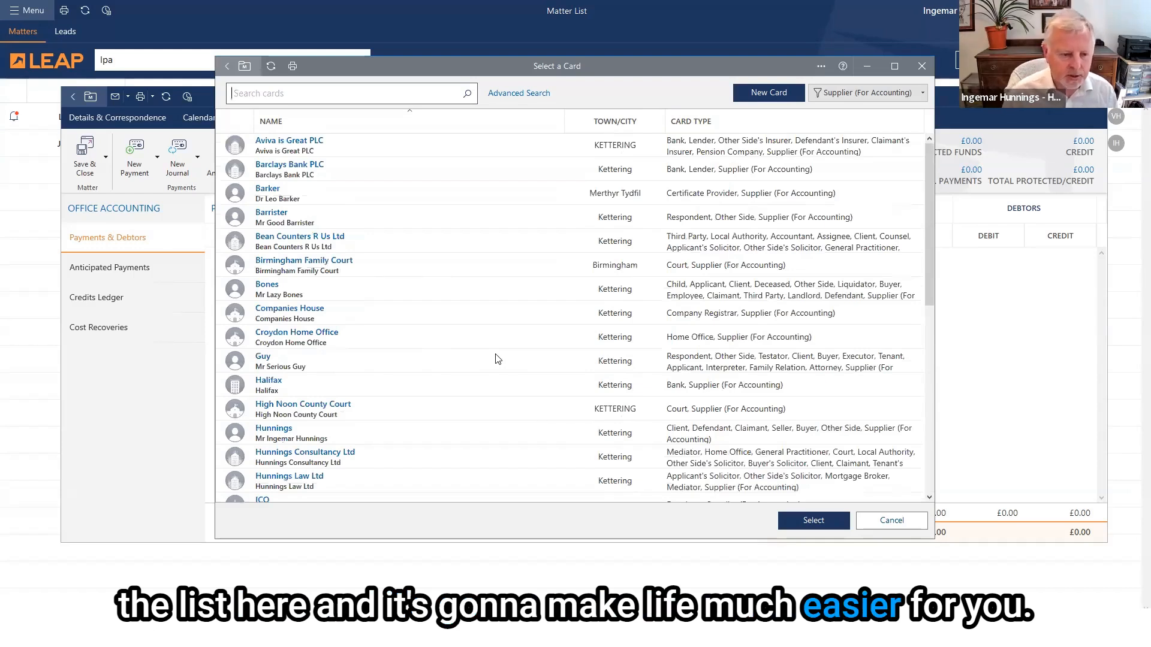
scroll(497, 359, "down", 1)
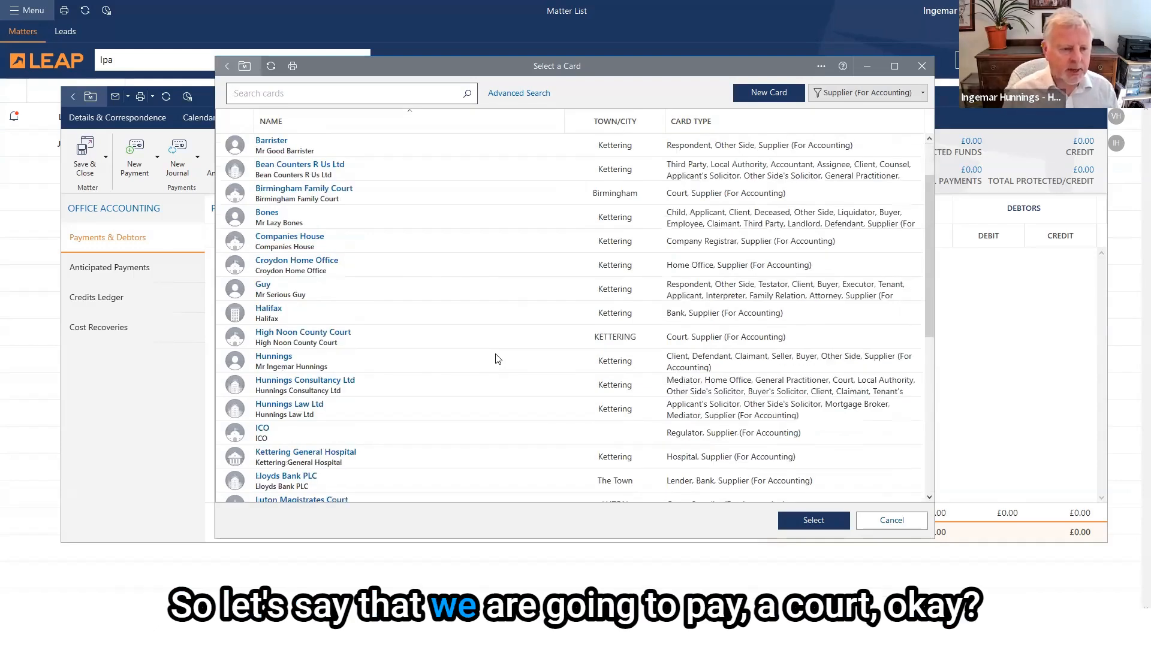
scroll(496, 358, "up", 1)
left_click(484, 416)
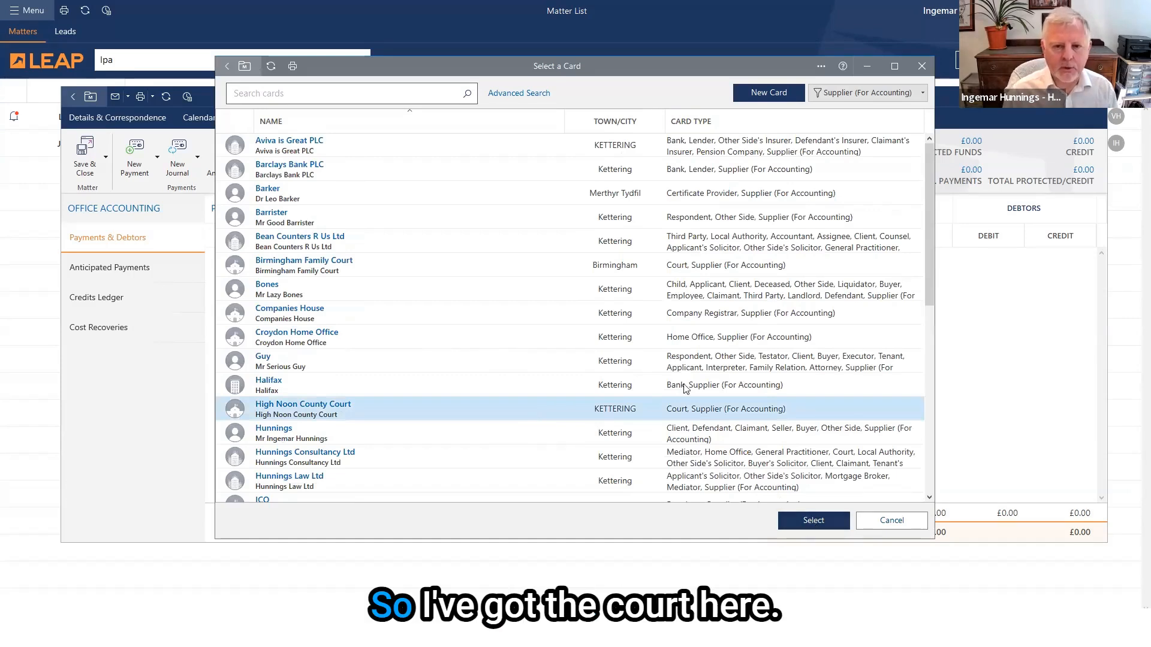
left_click(813, 520)
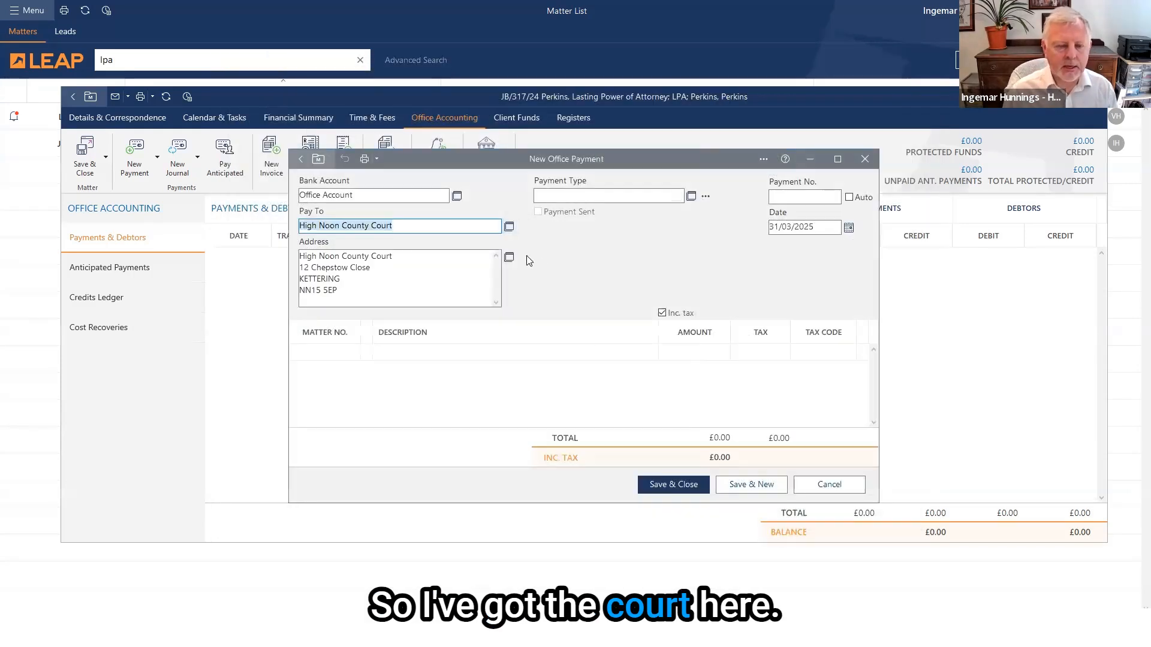
Step: Reselect High Noon County Court as the payee from the supplier cards
left_click(510, 227)
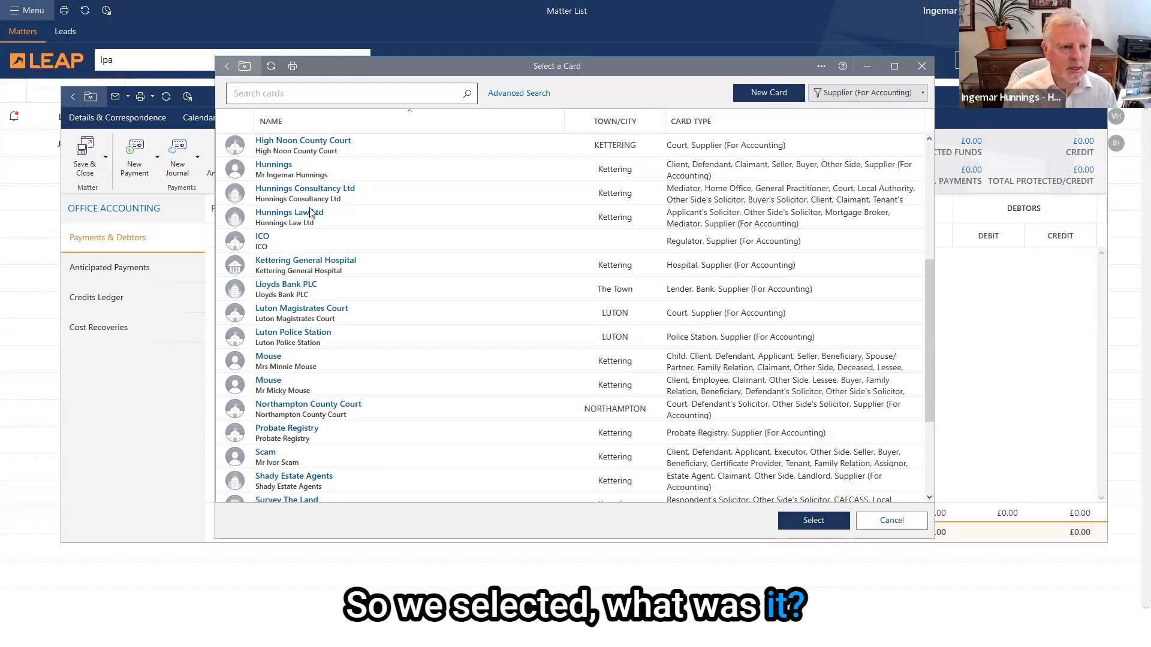
left_click(348, 145)
left_click(813, 520)
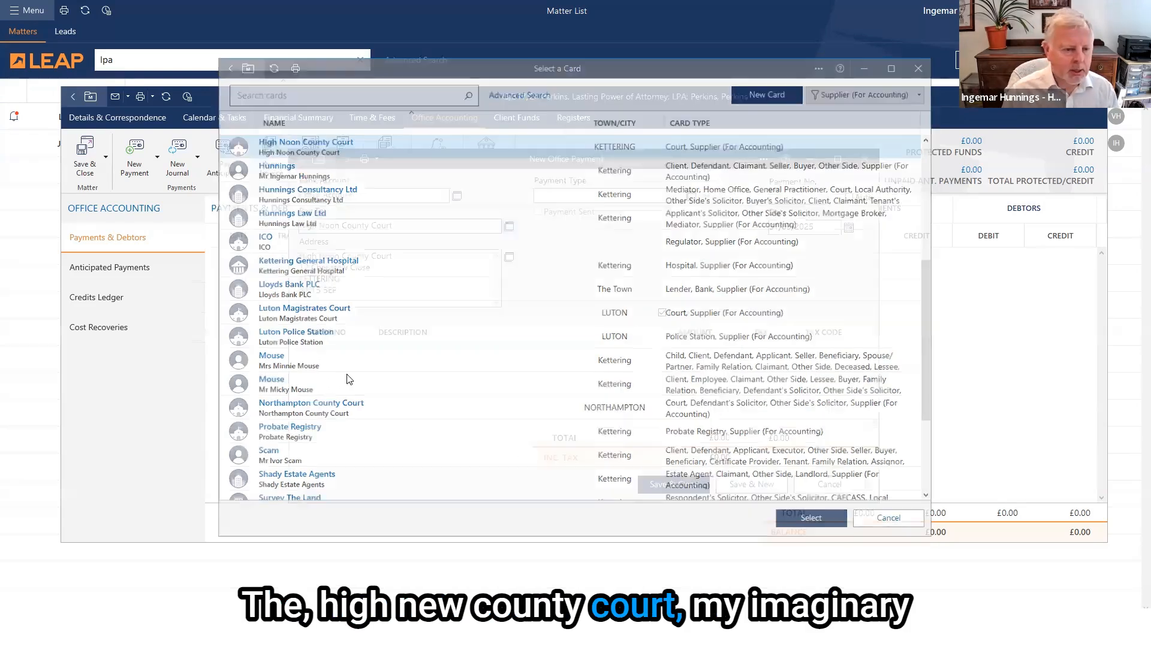
left_click(331, 290)
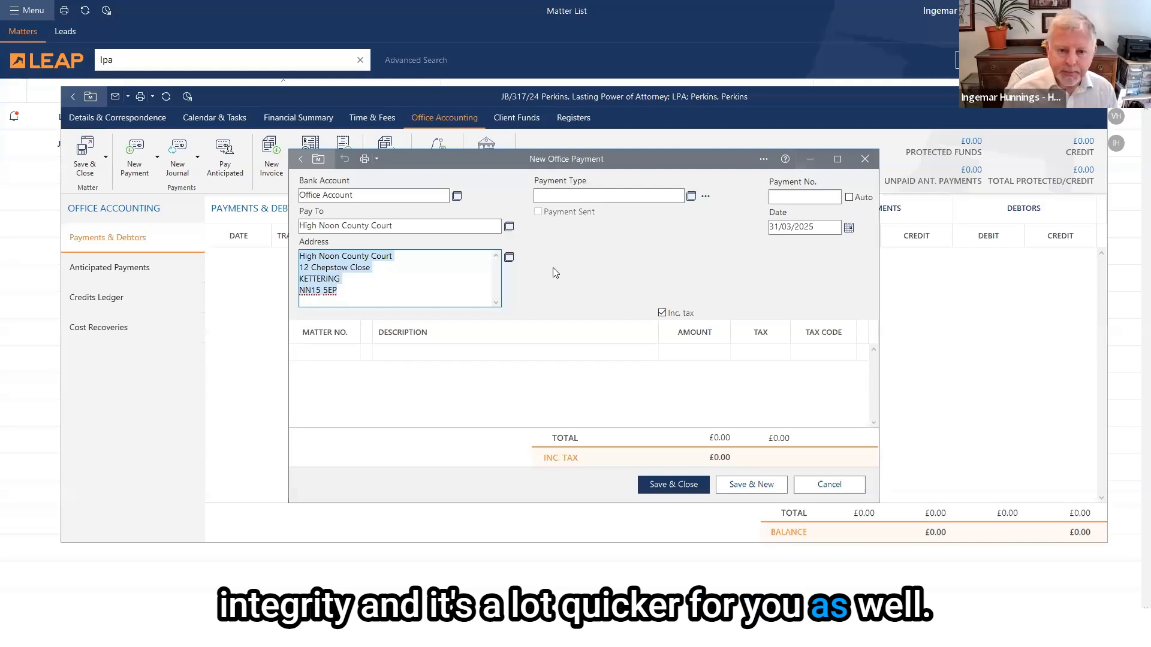
Step: Set the payment type to Electronic Transfer and pull the payee's bank account details from its card
left_click(692, 197)
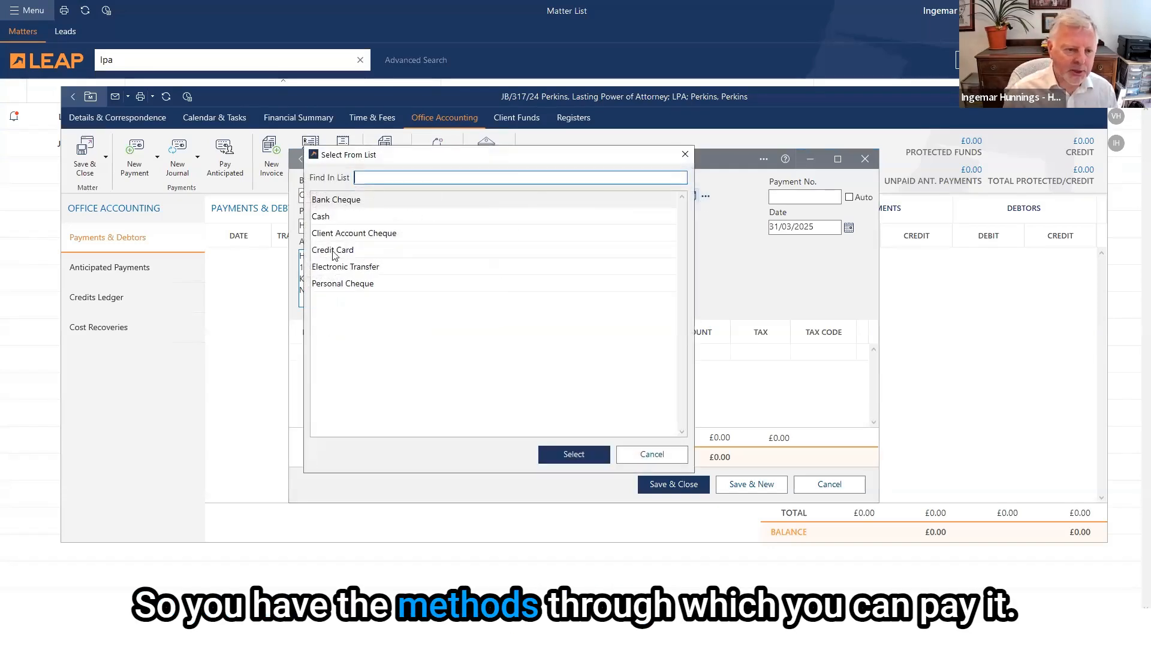
left_click(361, 270)
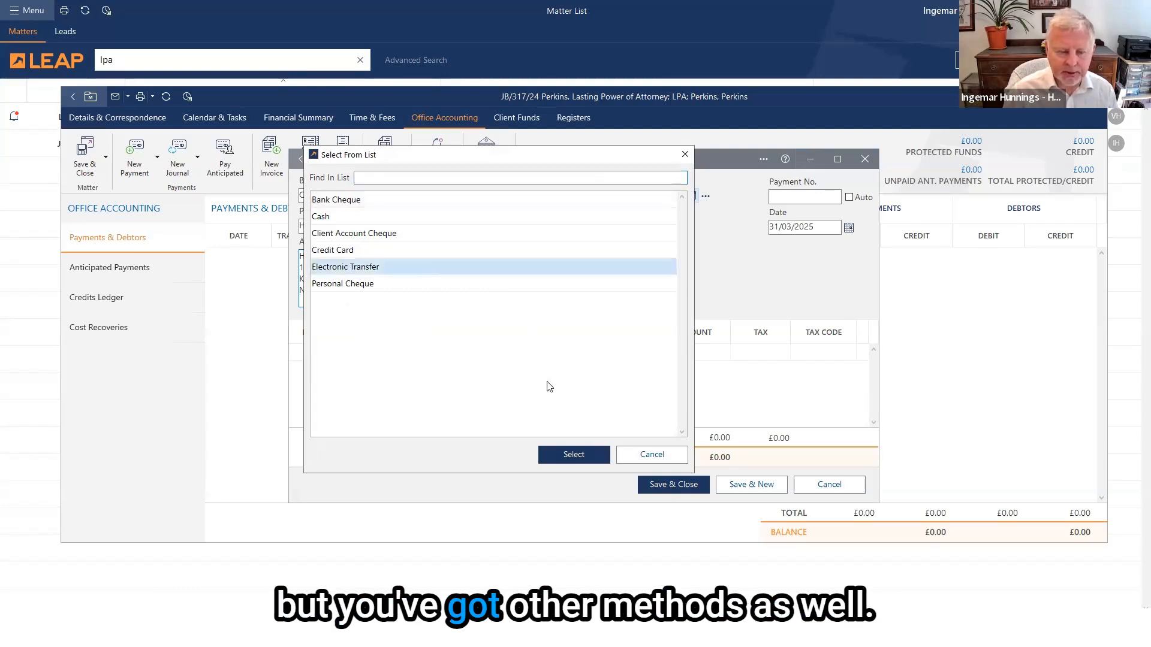
left_click(575, 457)
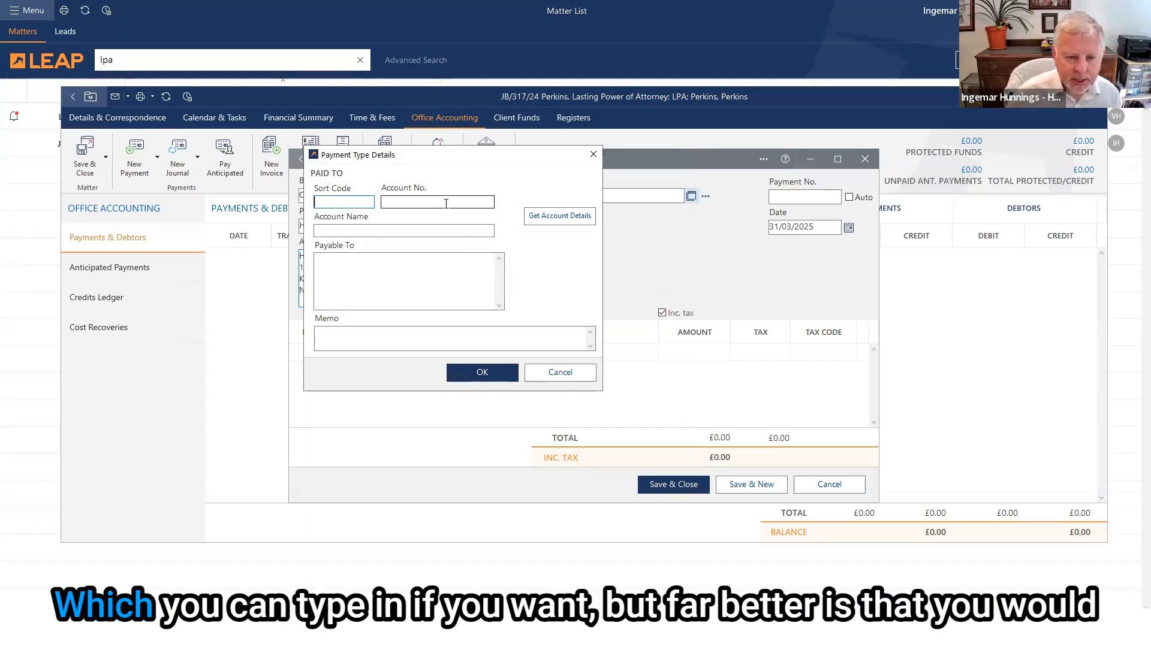
left_click(558, 217)
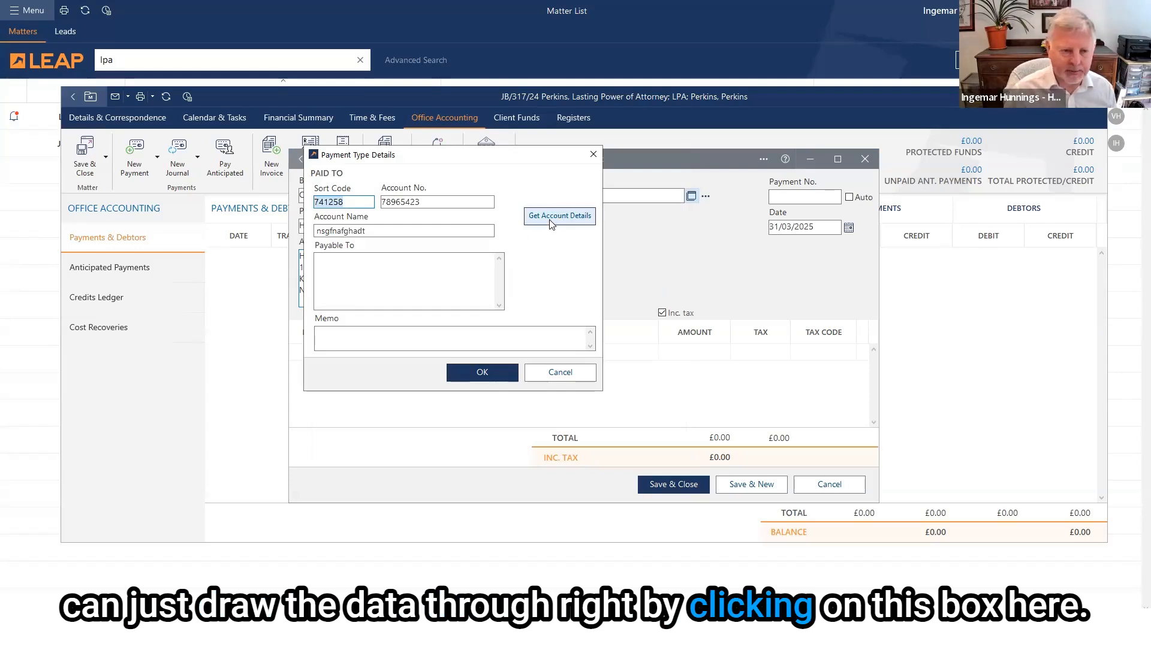
left_click(496, 372)
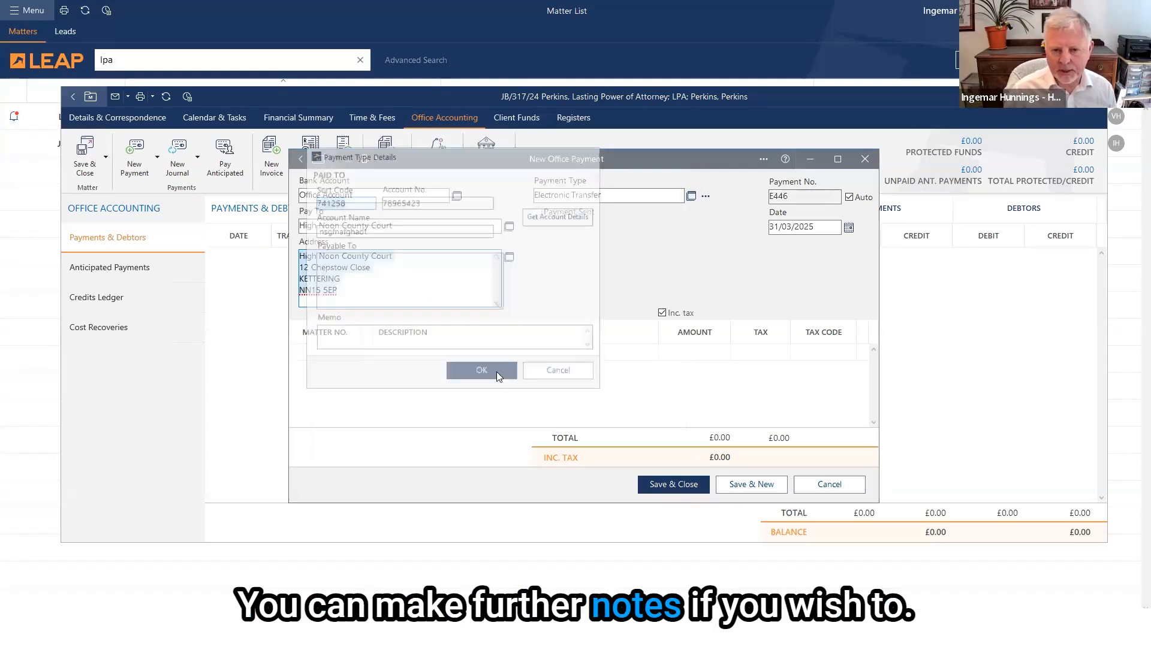
Step: Review the payee's bank details stored with the payment type and the calendar for the payment date, leaving both as they are
left_click(704, 198)
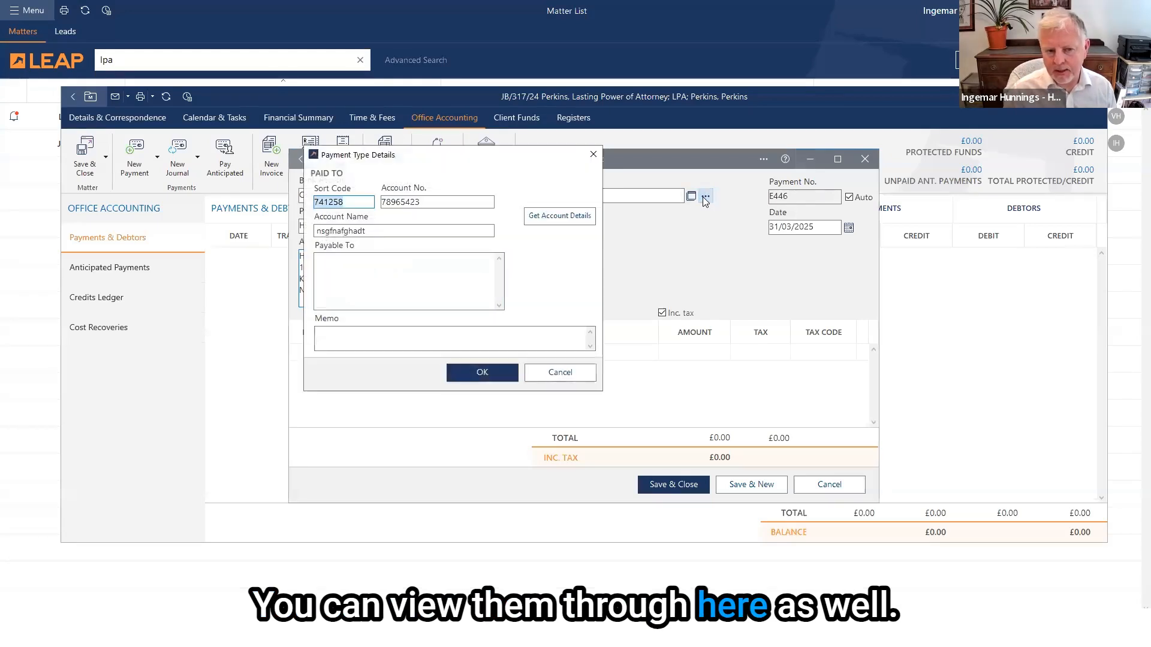
left_click(584, 374)
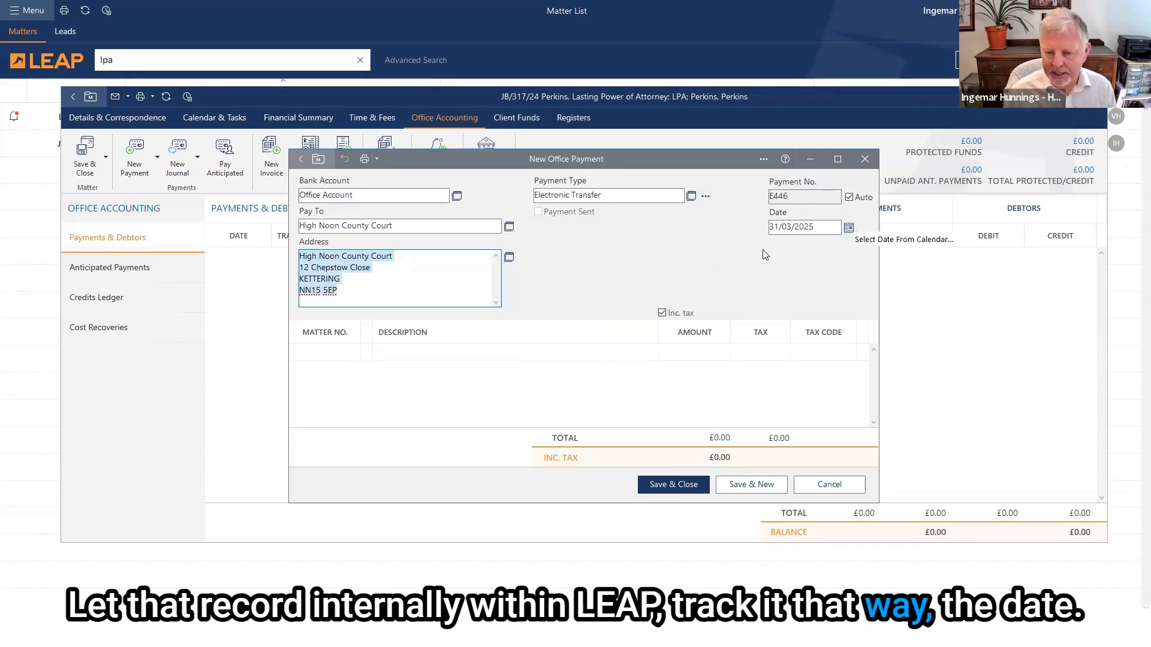
left_click(849, 227)
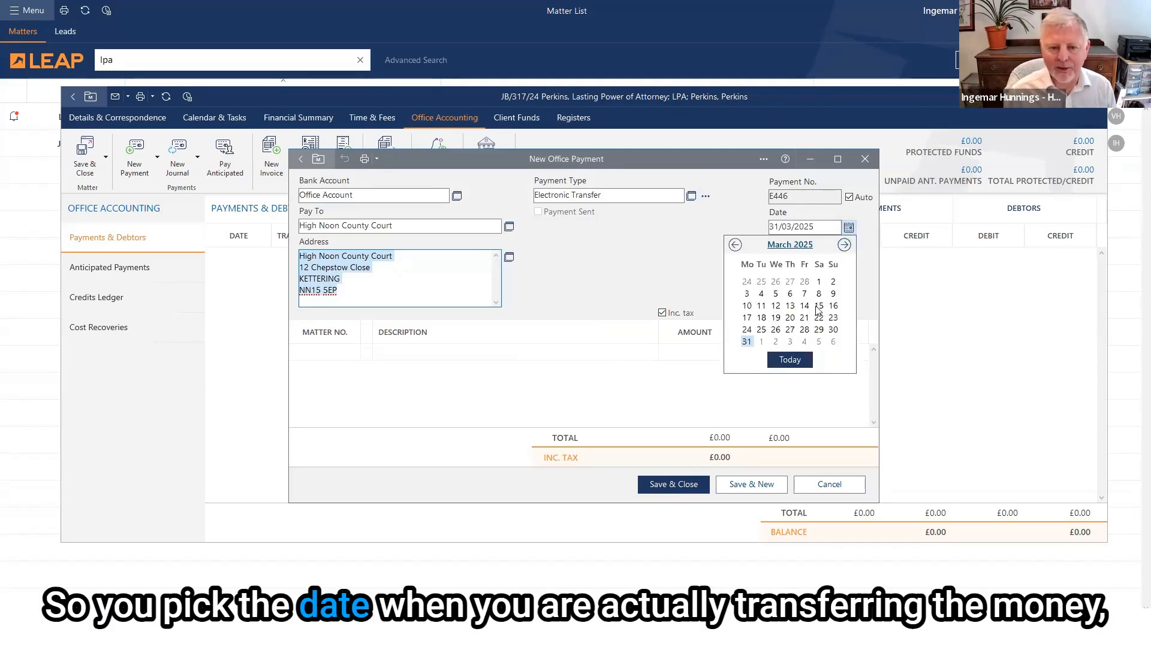
left_click(679, 248)
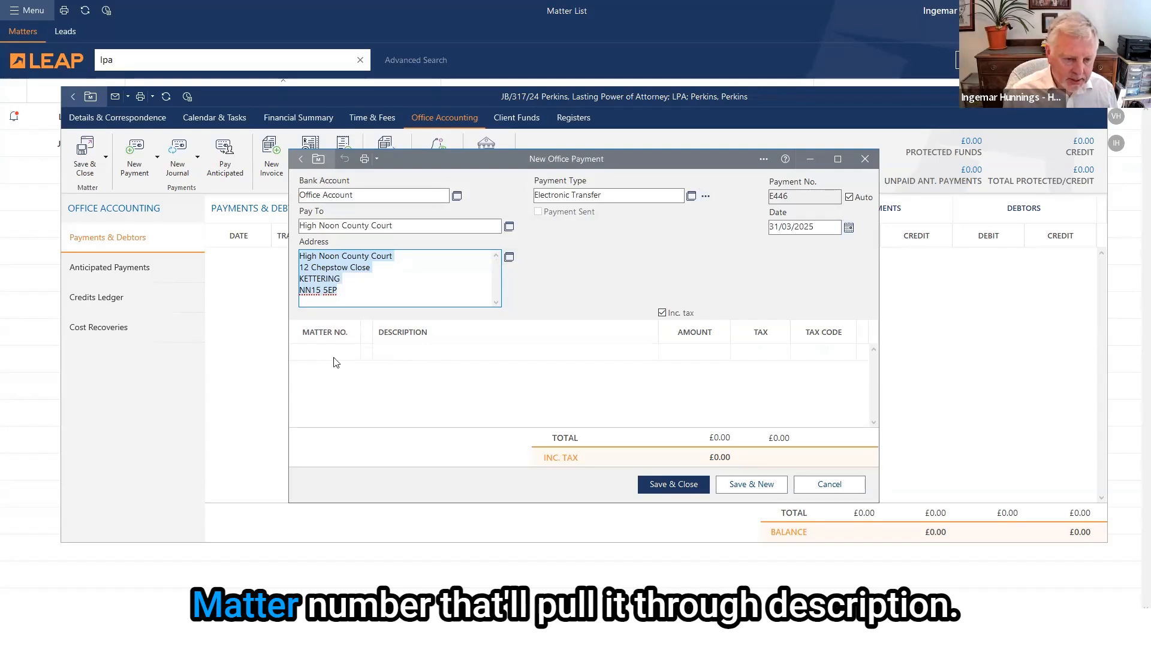
Step: Add a payment line for the current matter with the description "Court application fee"
left_click(298, 352)
left_click(426, 352)
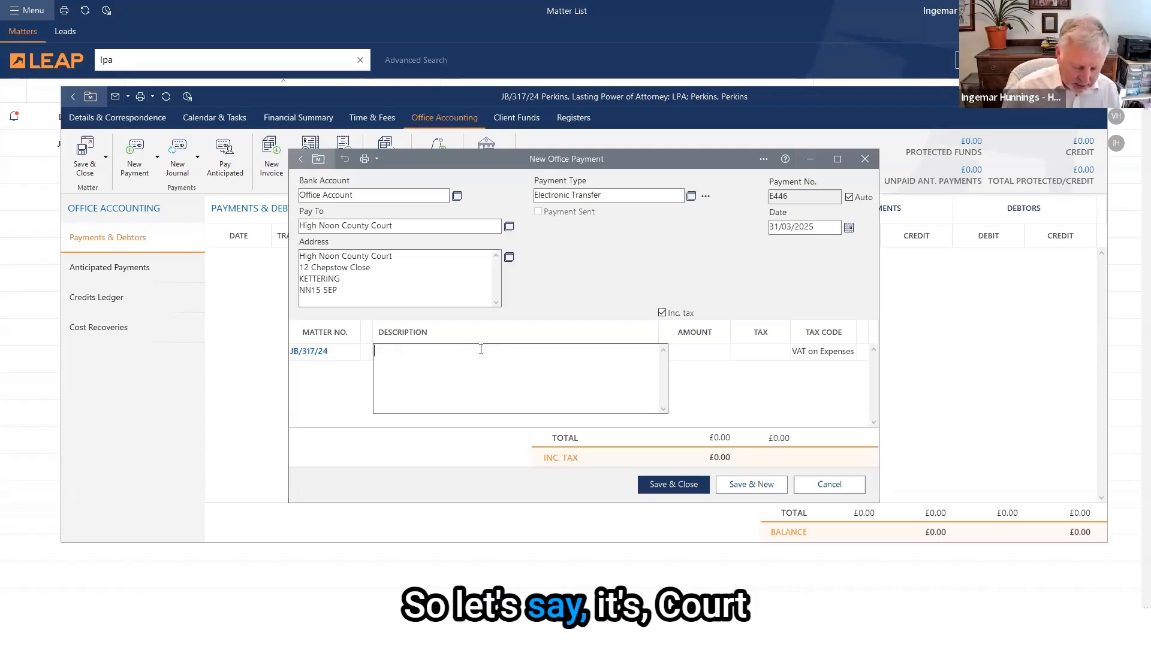
type("Coutr")
key("BackSpace")
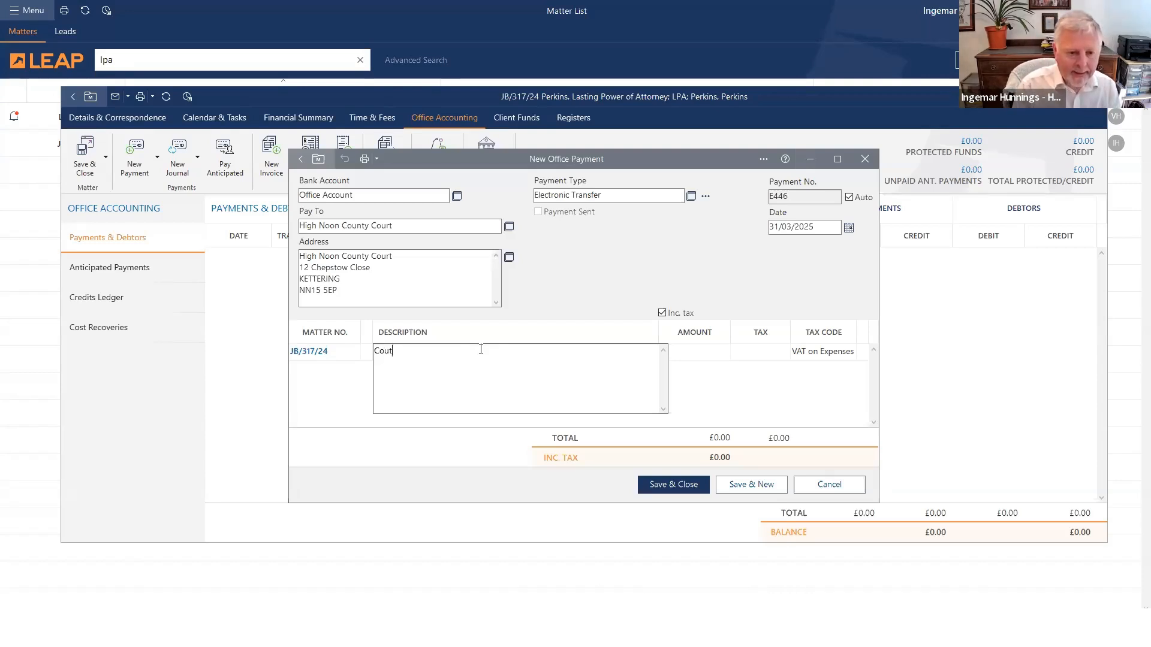
type("t aa")
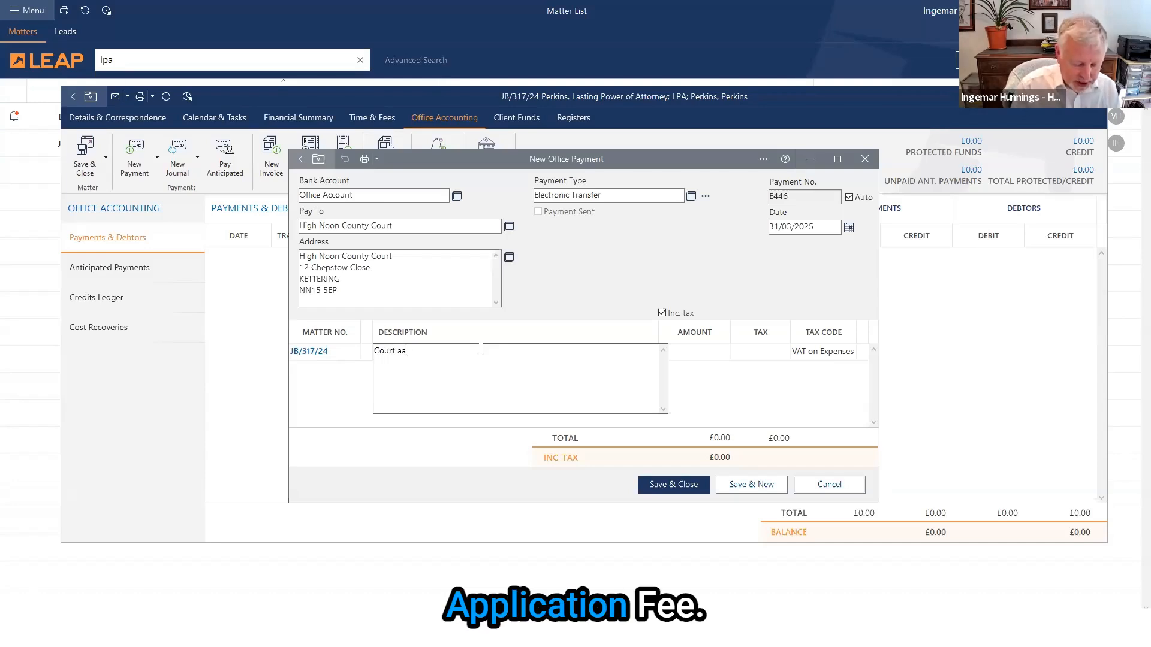
type("plicaton")
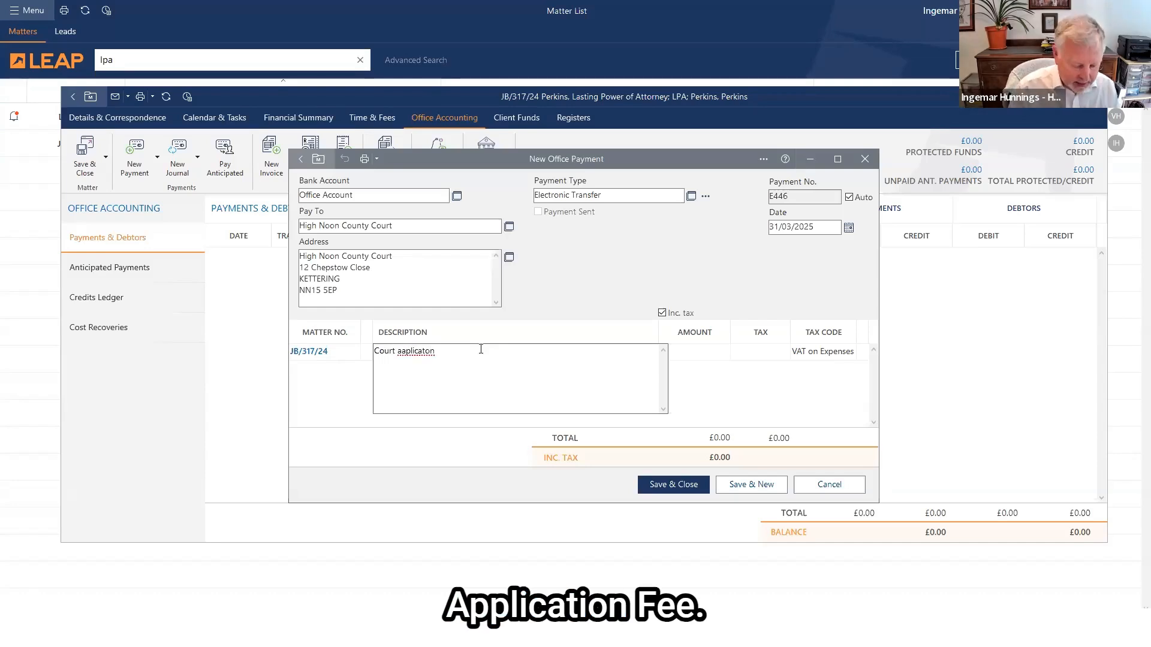
type("i")
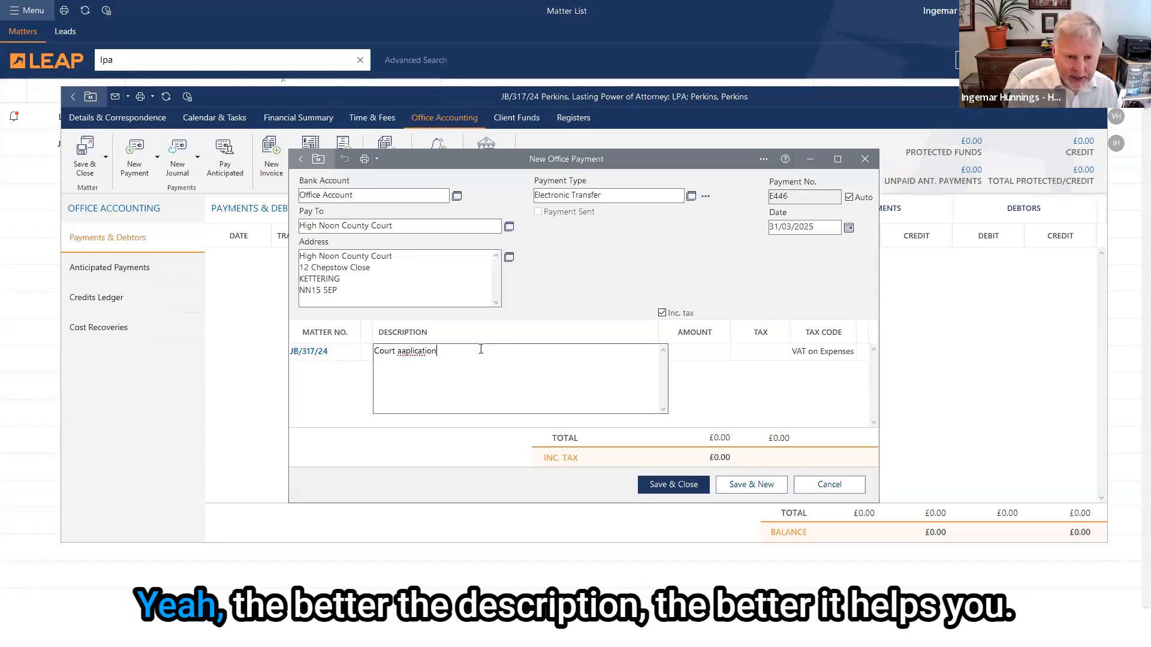
key("Left")
key("Left")
key("Left")
key("Left")
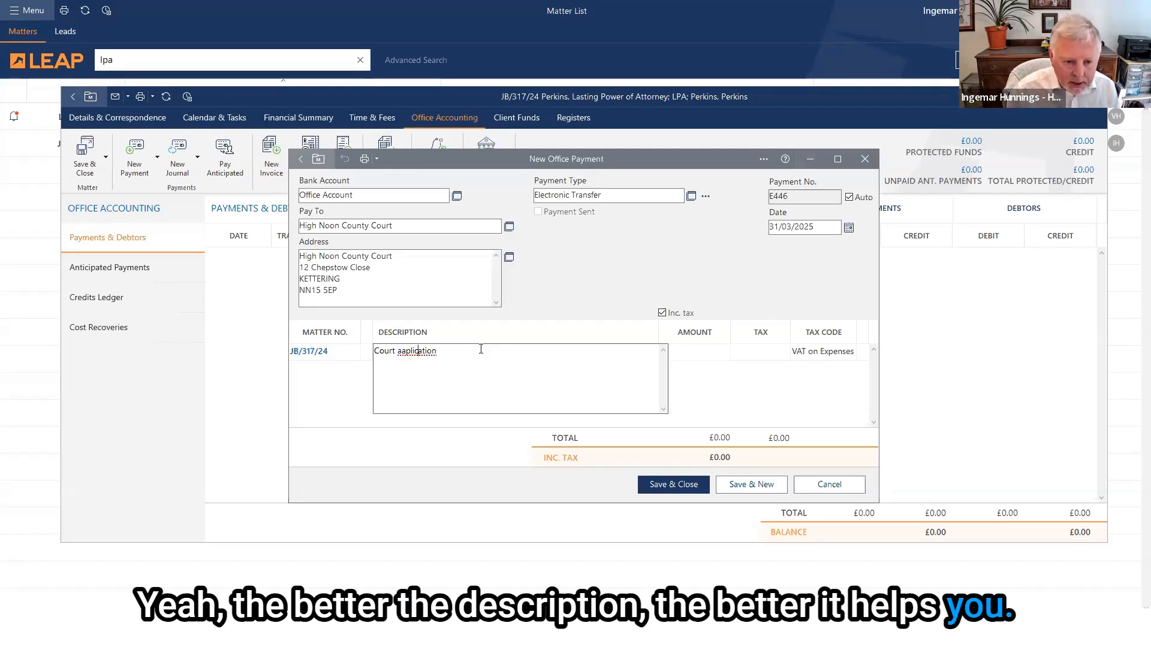
key("Left")
key("Left")
key("Left")
key("Left")
key("Left")
key("BackSpace")
key("End")
type("fefe")
key("BackSpace")
key("BackSpace")
type("e")
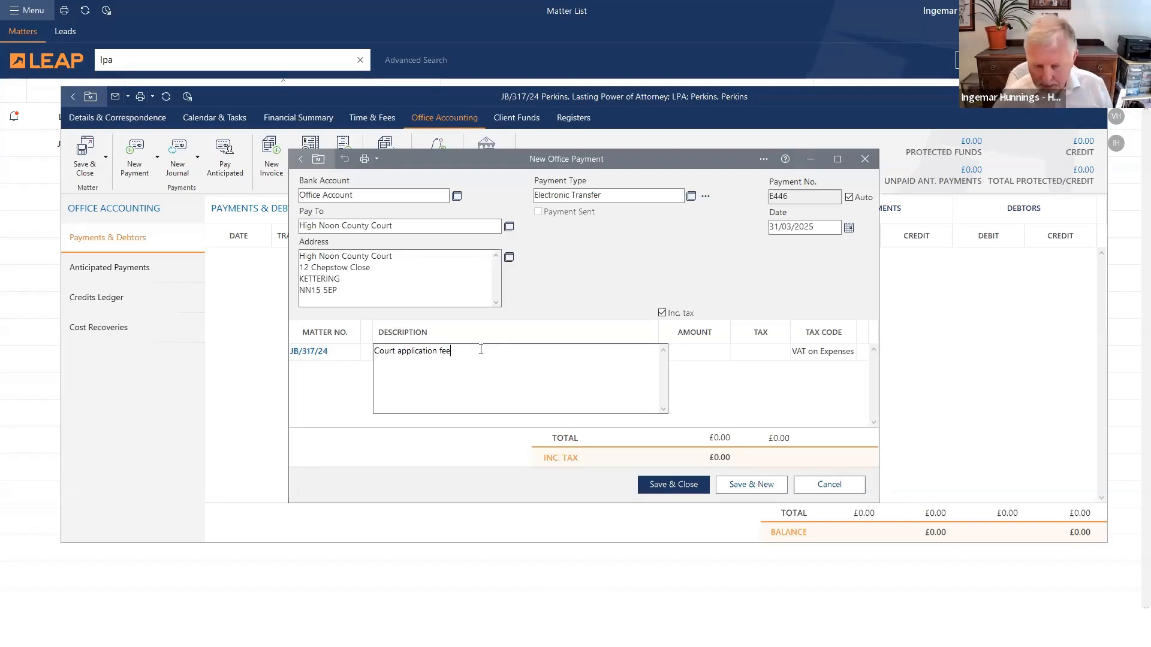
Step: Set the court application fee line to £65.00 with the No VAT tax code and save the office payment
left_click(699, 355)
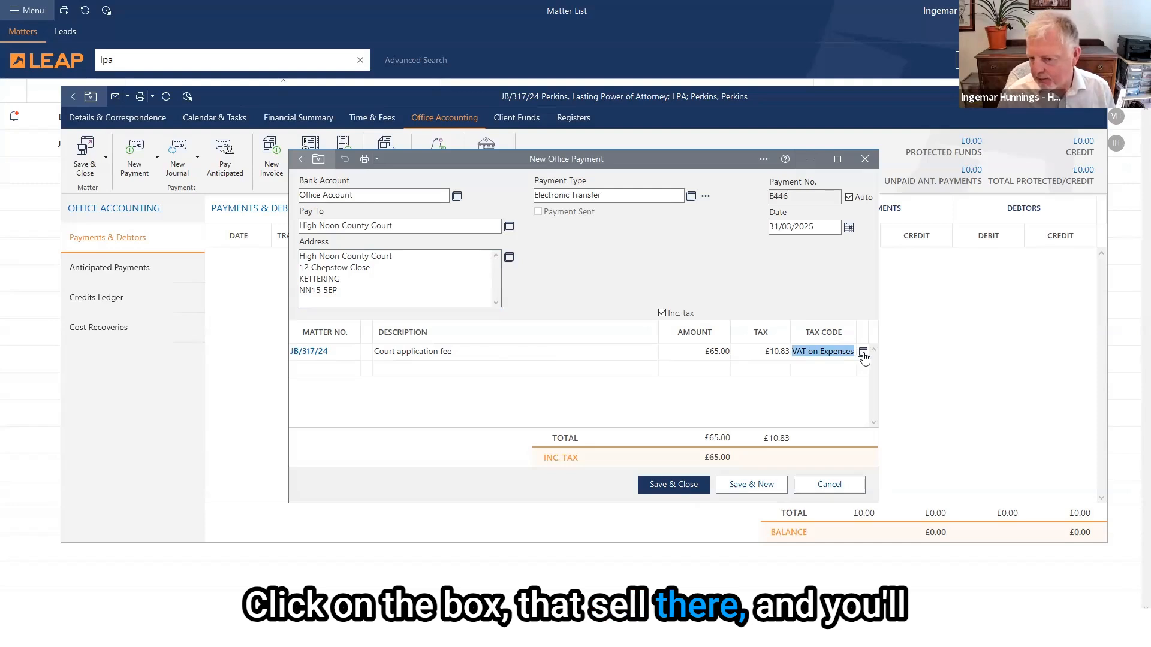
left_click(863, 354)
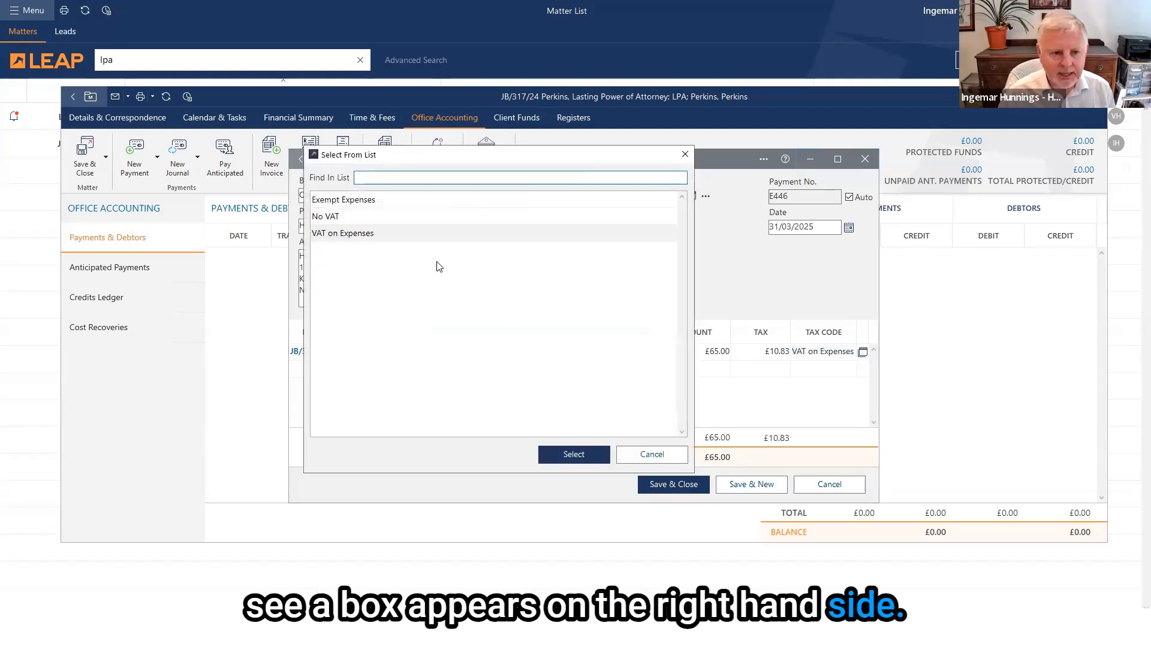
left_click(330, 217)
left_click(573, 454)
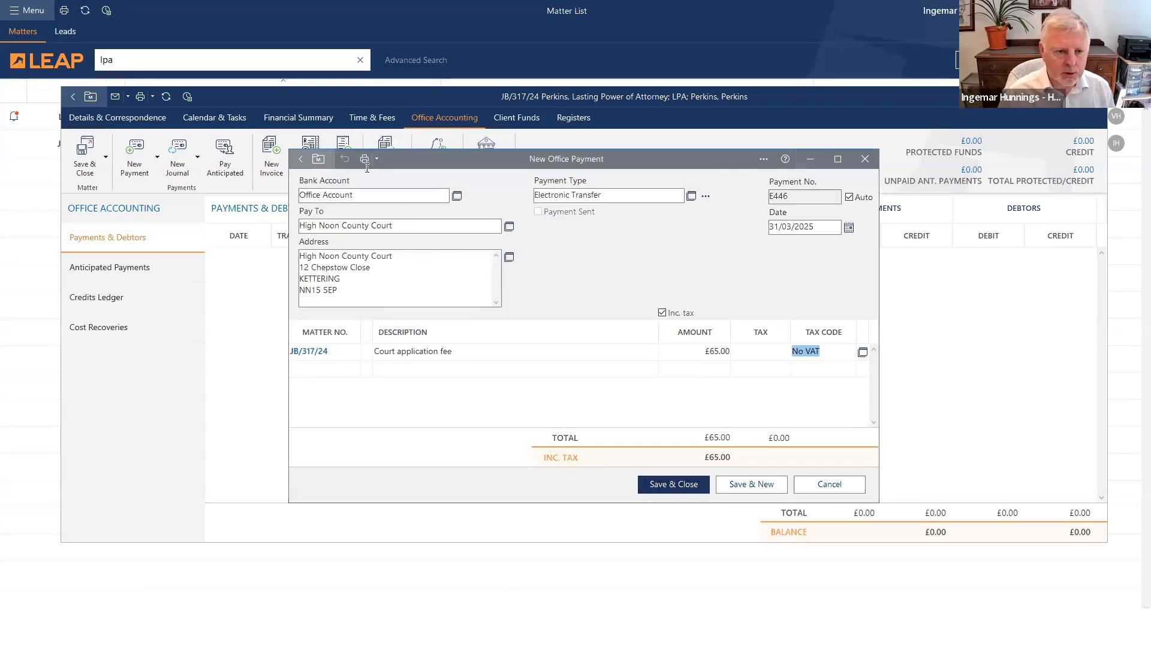
left_click(674, 485)
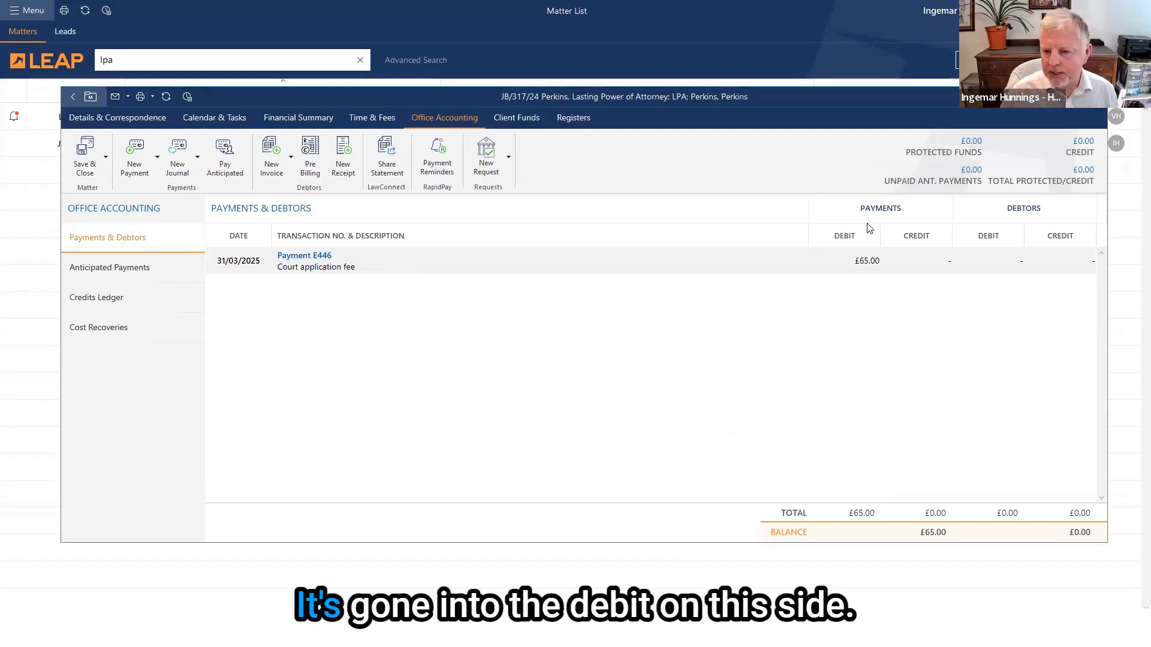
right_click(312, 265)
key("Escape")
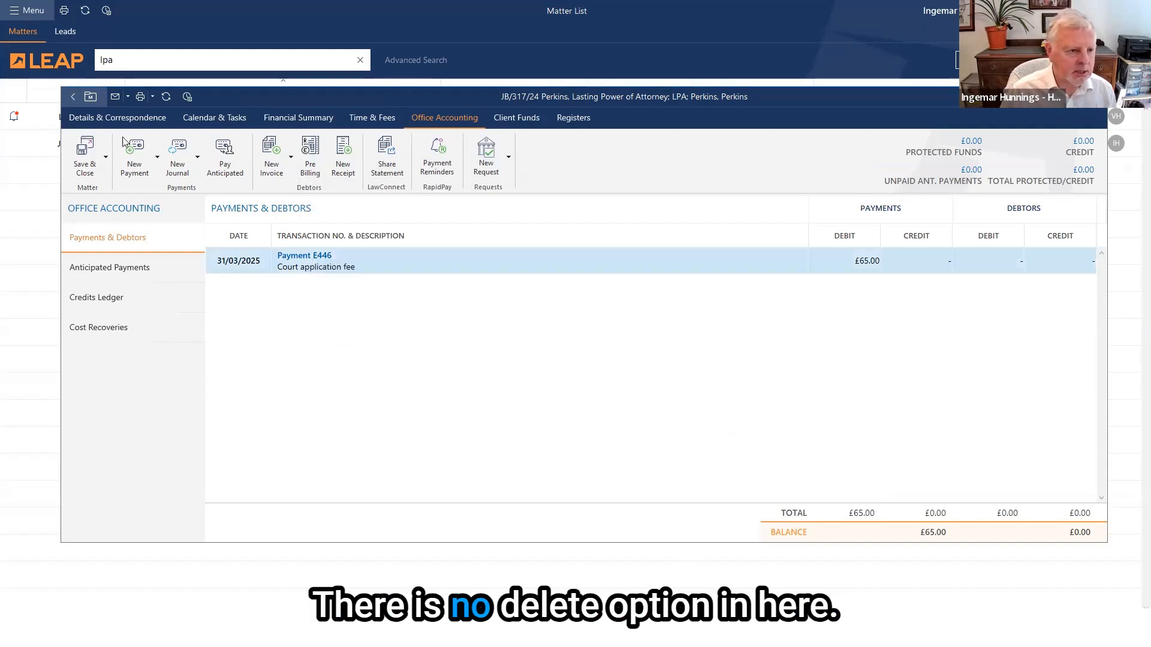
double_click(328, 255)
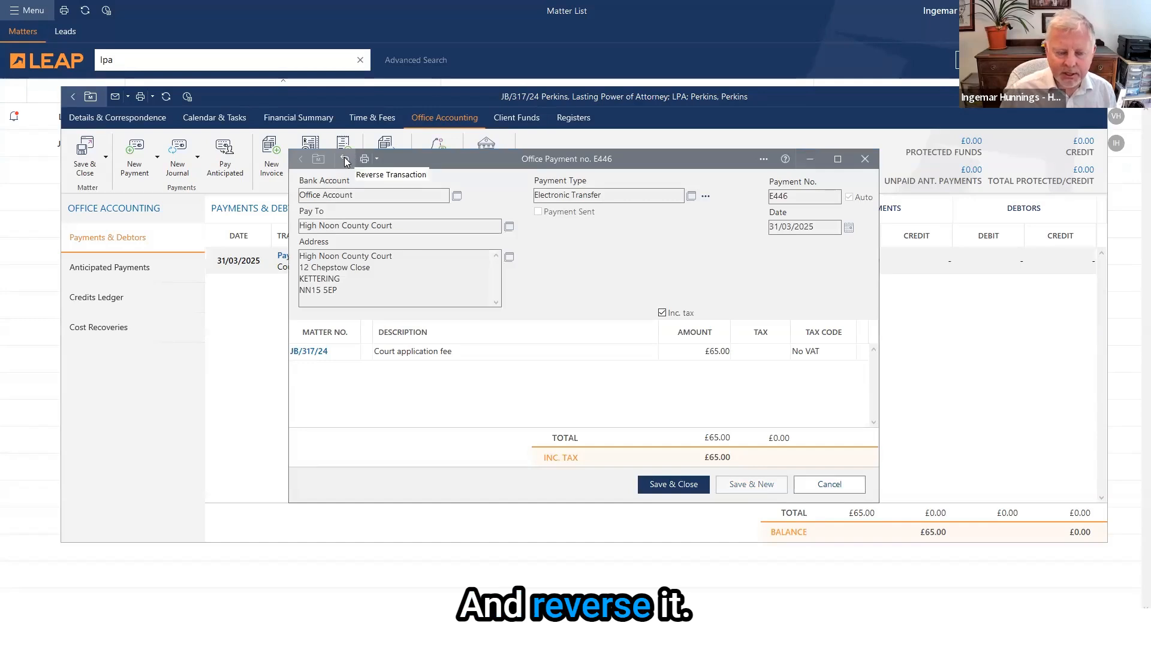
left_click(345, 161)
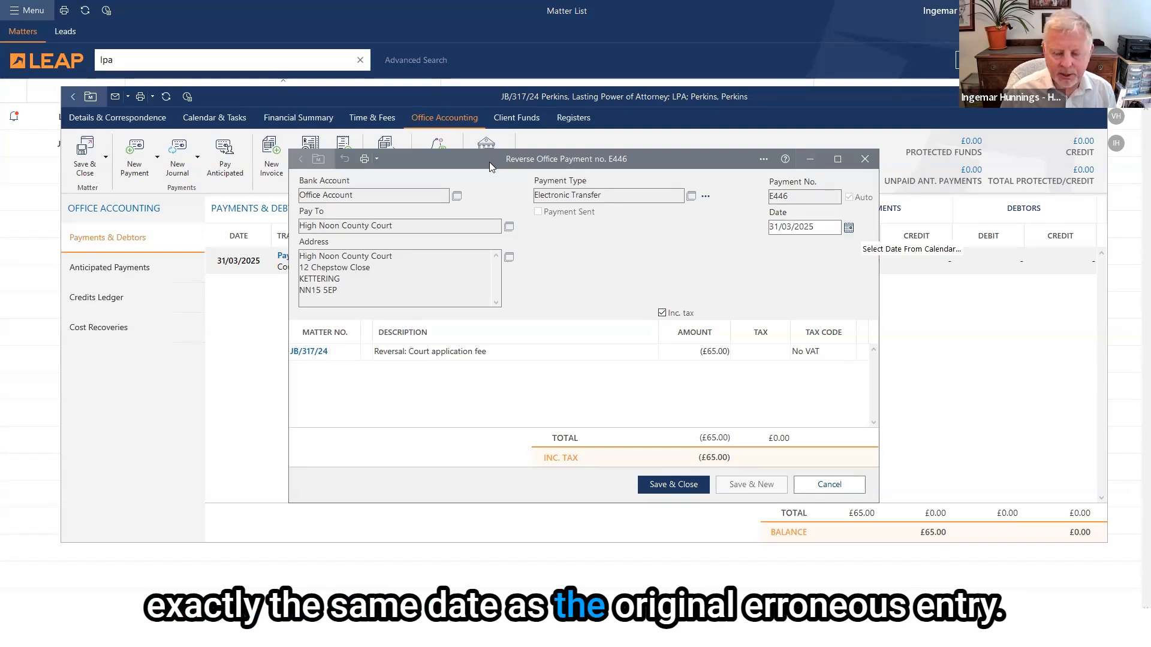
left_click_drag(490, 162, 525, 119)
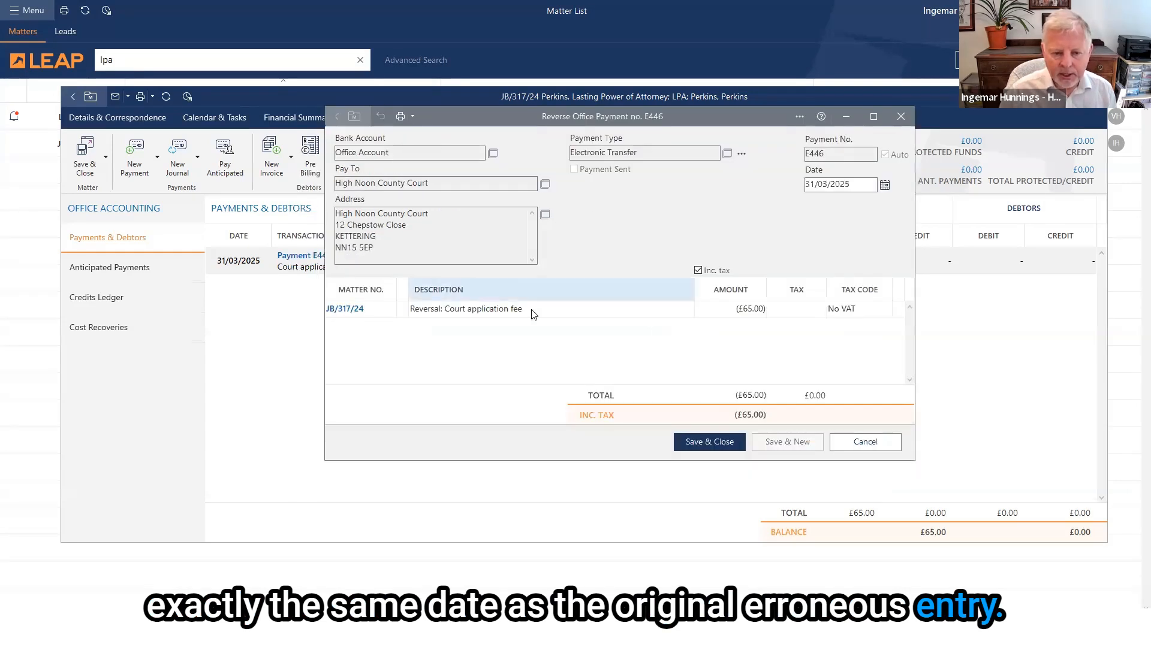
left_click(536, 311)
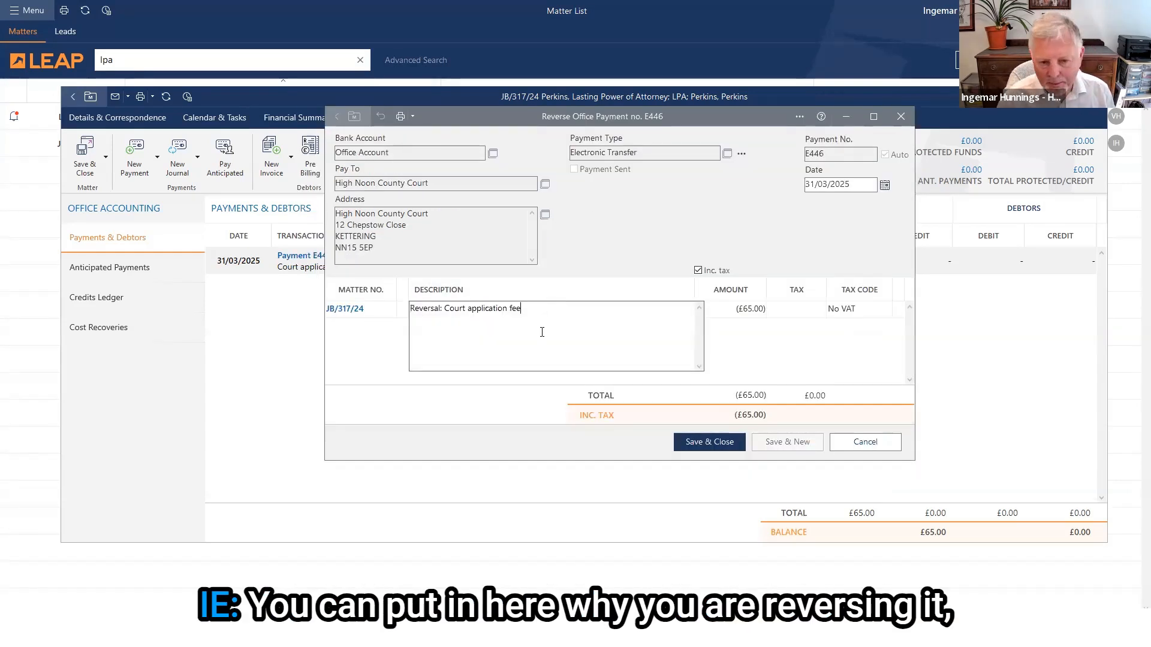
left_click(733, 310)
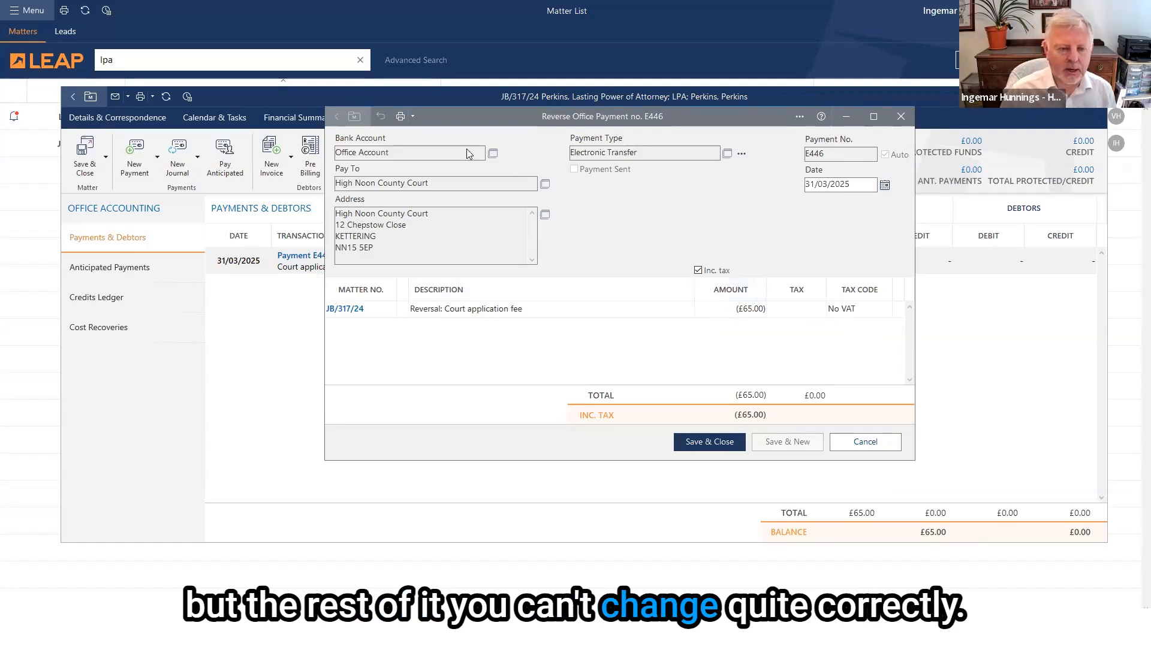
left_click(865, 442)
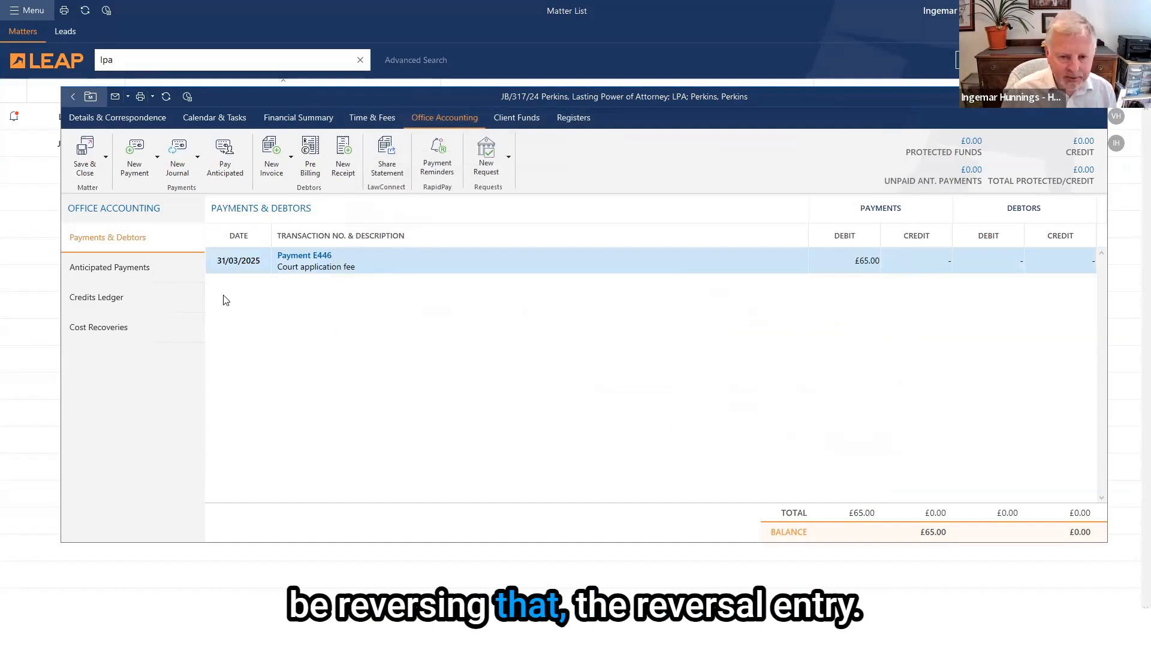
Step: Reverse the court application fee payment, appending "- training" to the reversal description, and save the reversal
double_click(317, 262)
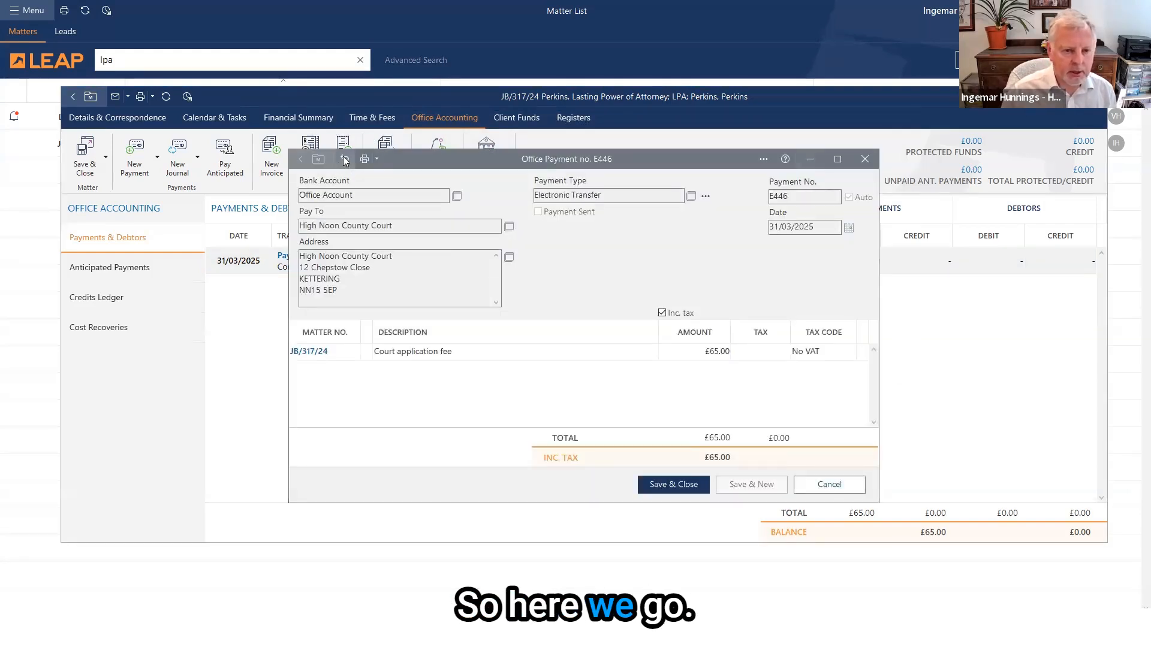
left_click(344, 160)
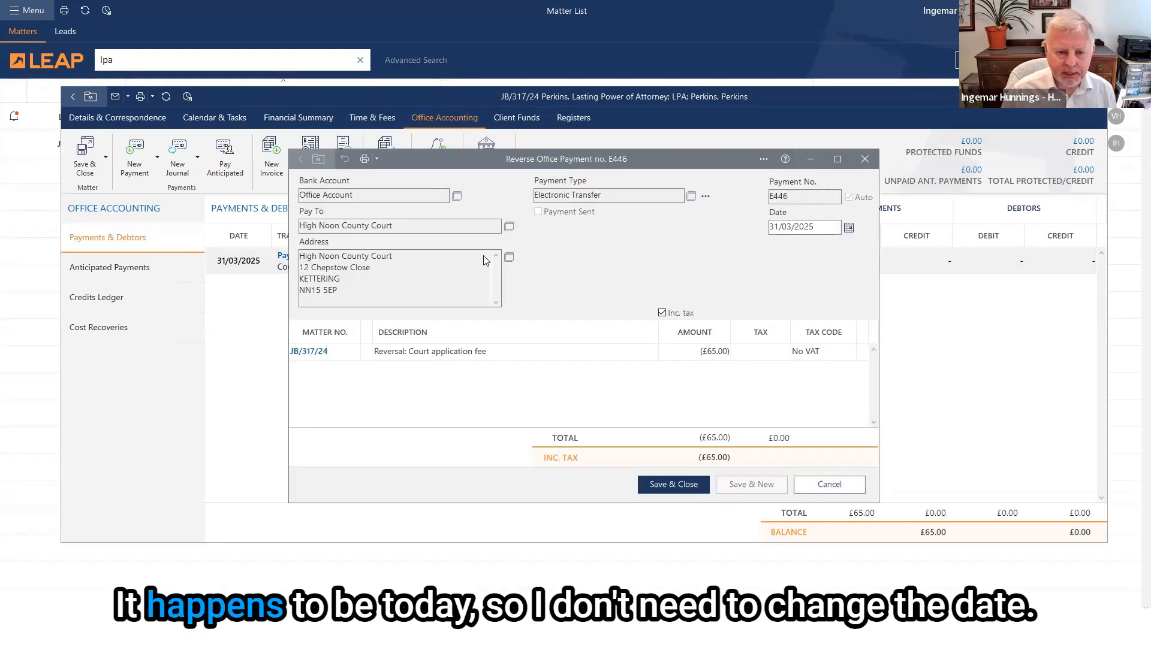
left_click(532, 352)
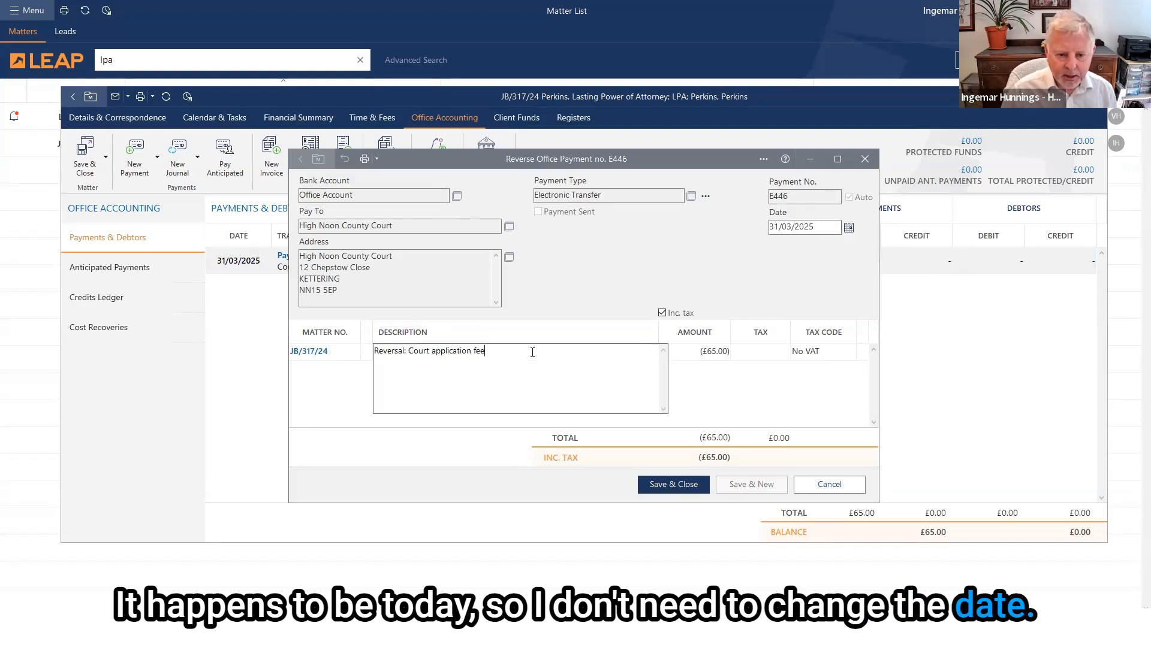
type("- training")
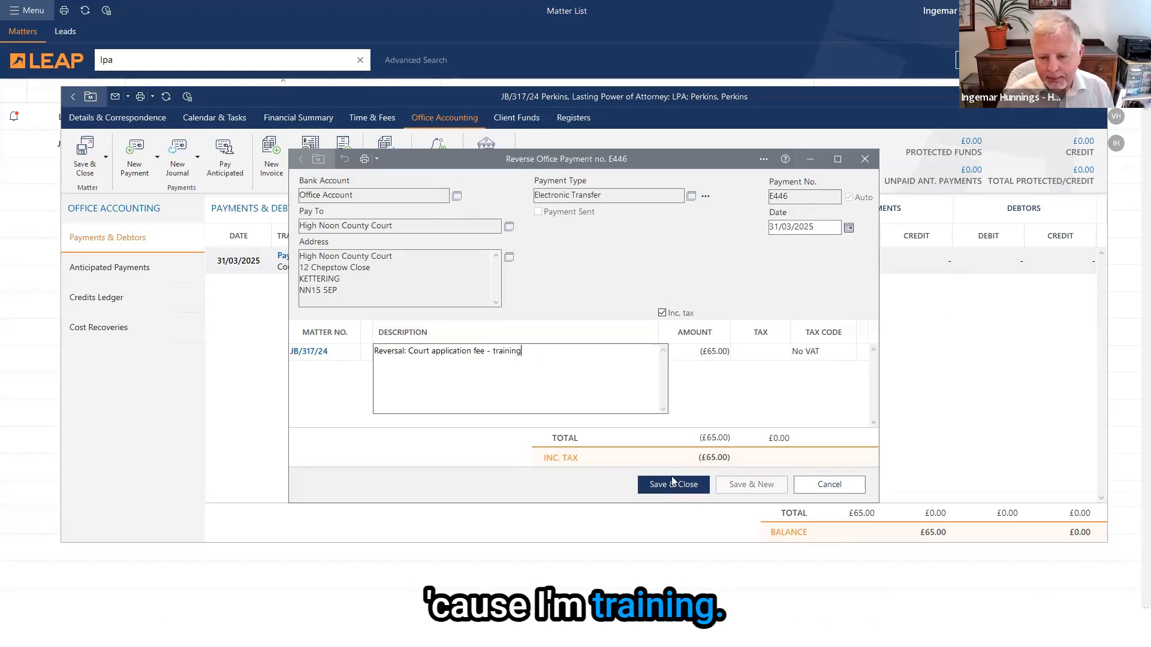
left_click(531, 407)
left_click(674, 485)
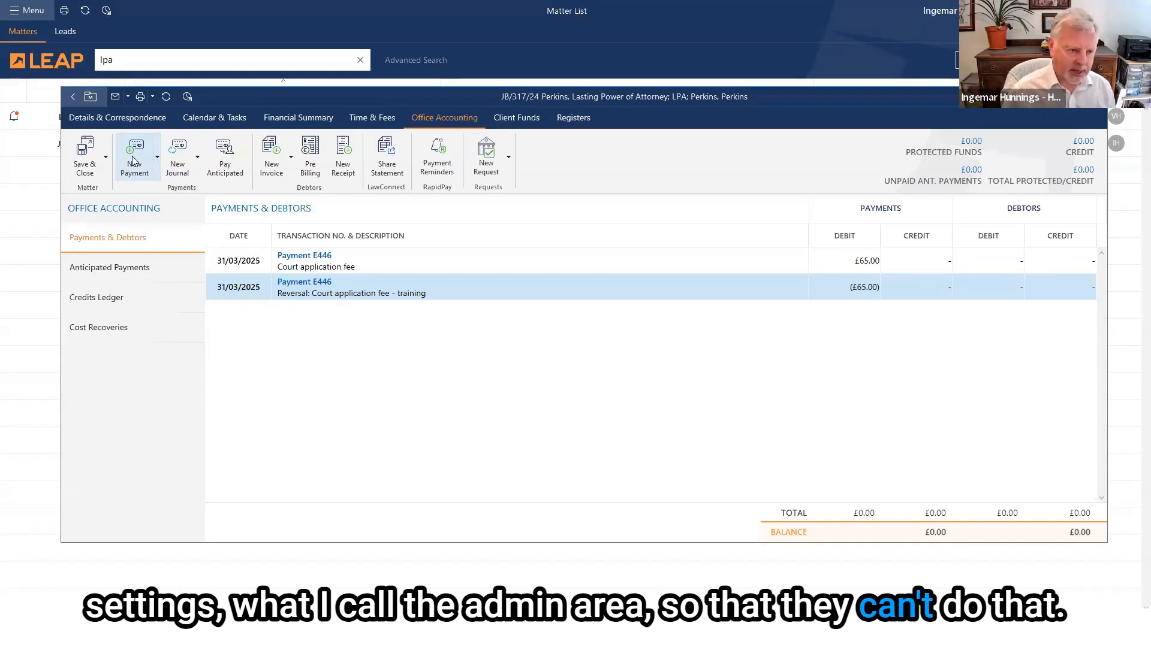
left_click(157, 160)
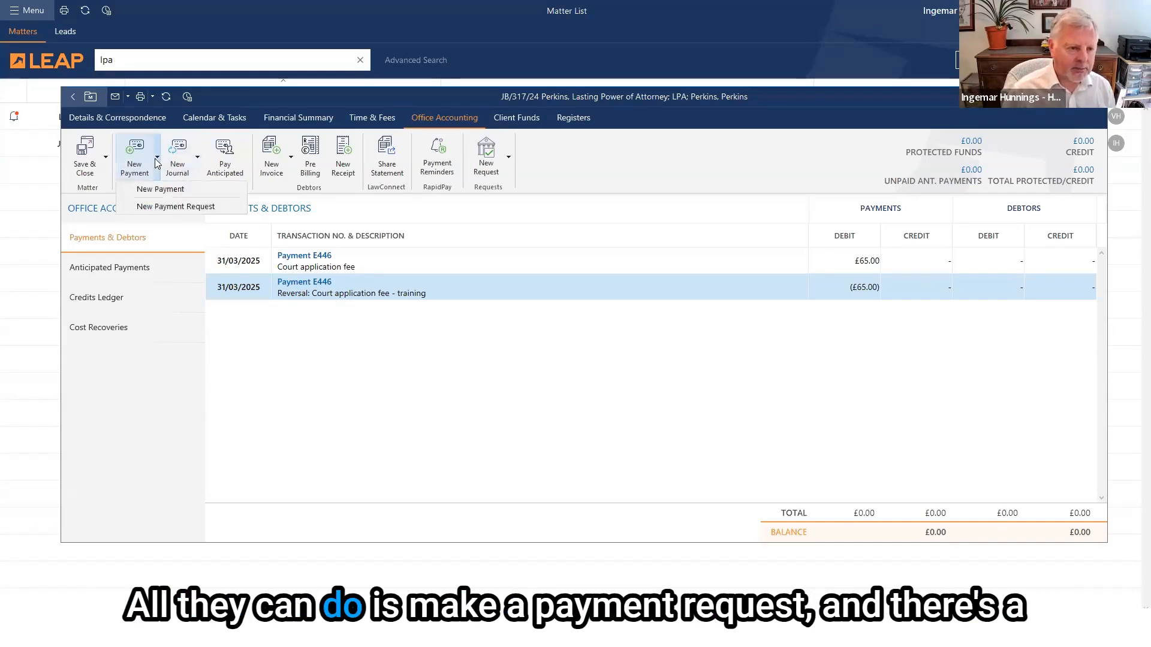
left_click(185, 207)
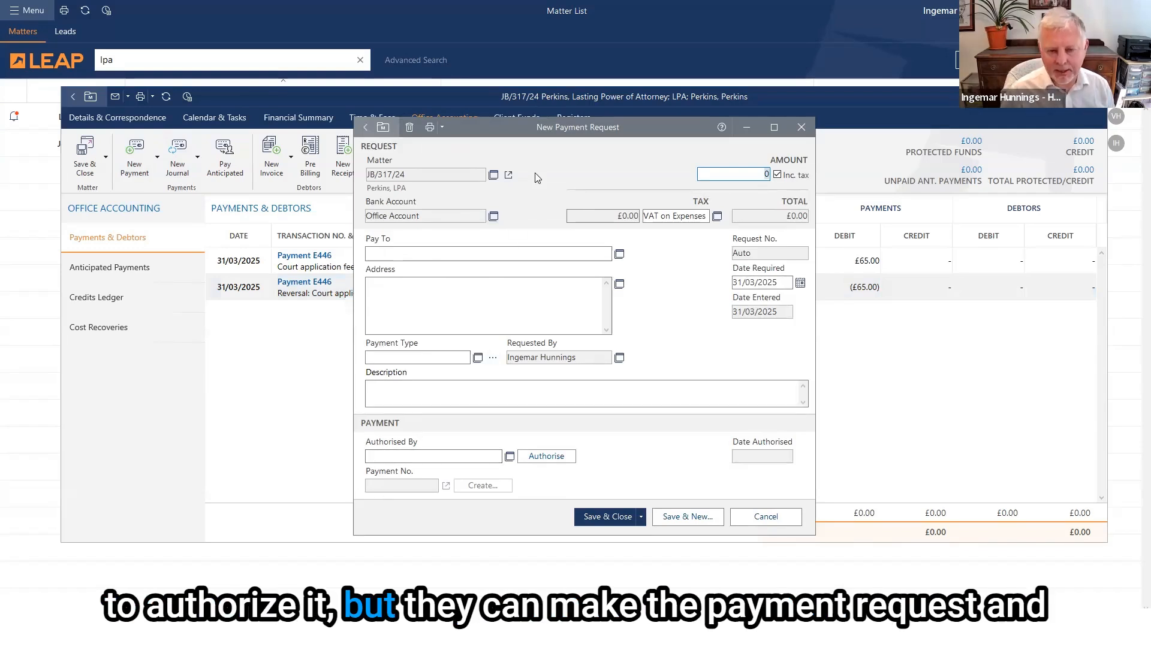
left_click(742, 519)
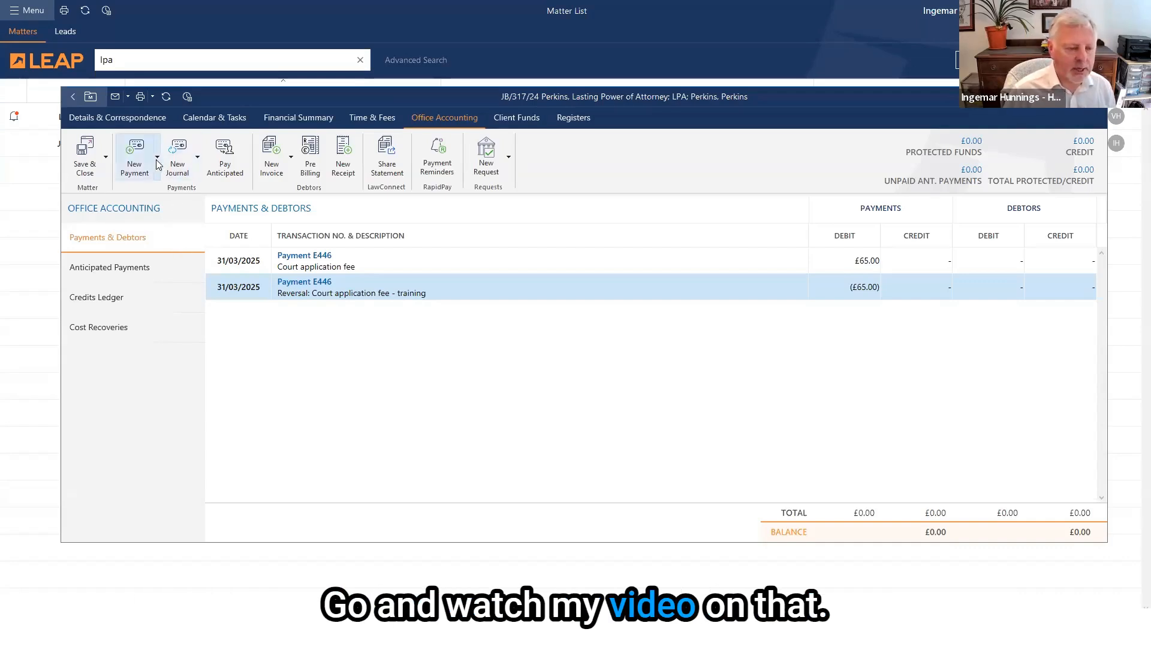
Step: Start a new anticipated payment on the matter with a tax-inclusive amount of £600.00
left_click(110, 267)
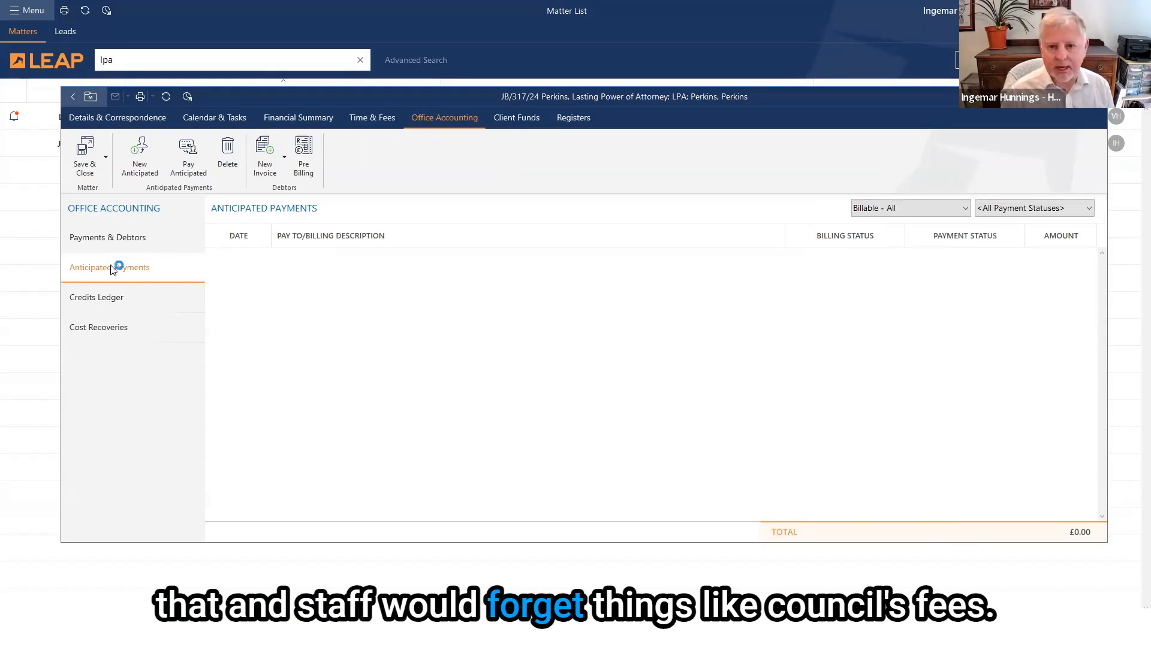
left_click(133, 161)
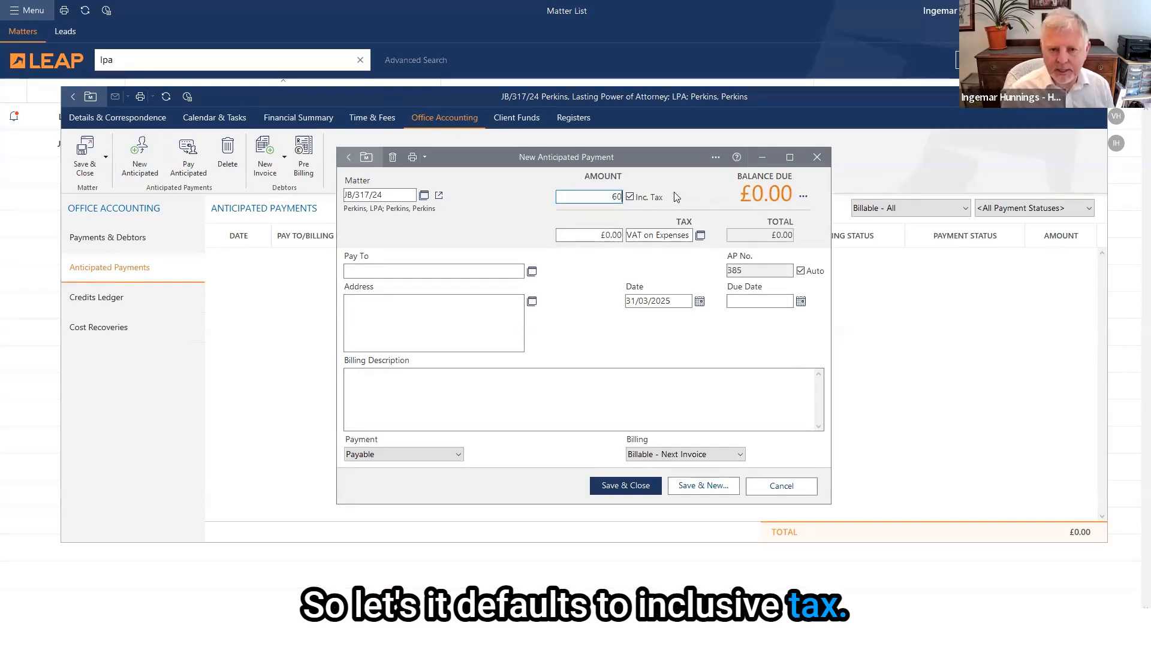
type("600")
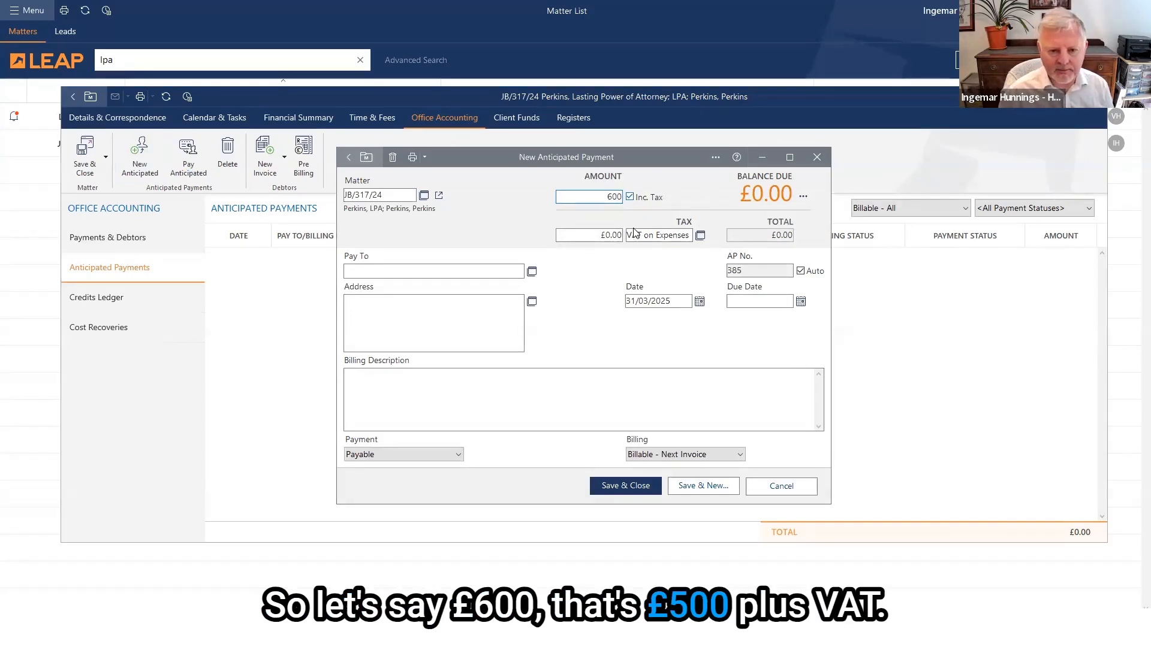
left_click(584, 237)
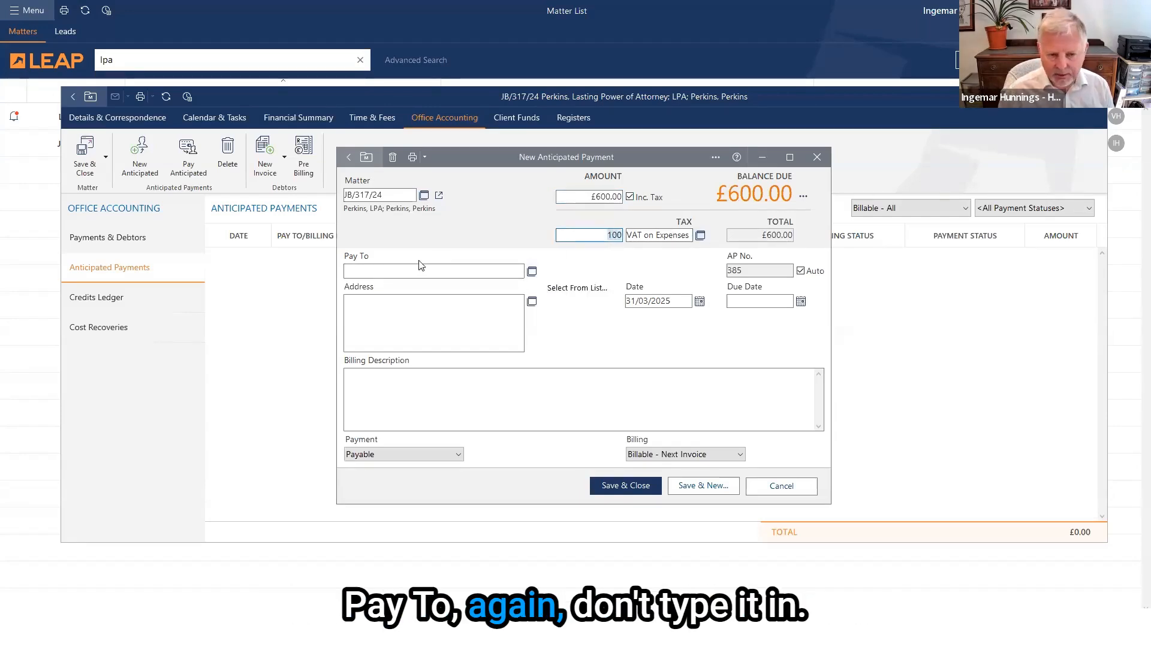
Step: Choose Very Good Barristers Chambers from the supplier cards as the payee of the anticipated payment
left_click(532, 273)
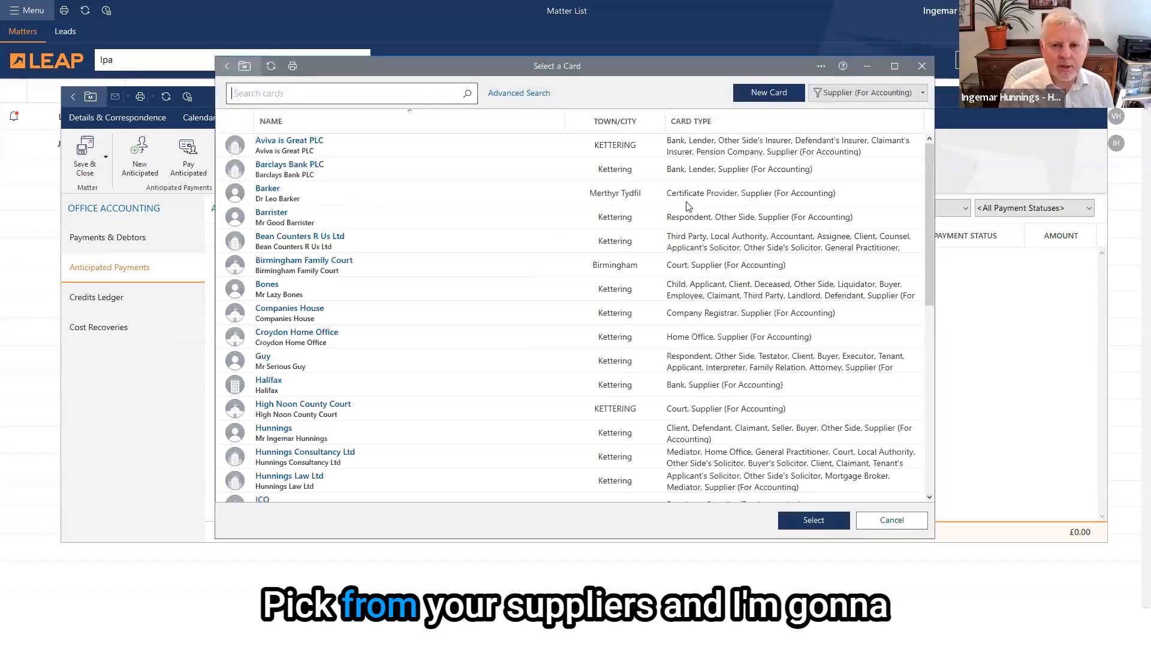
scroll(381, 465, "down", 10)
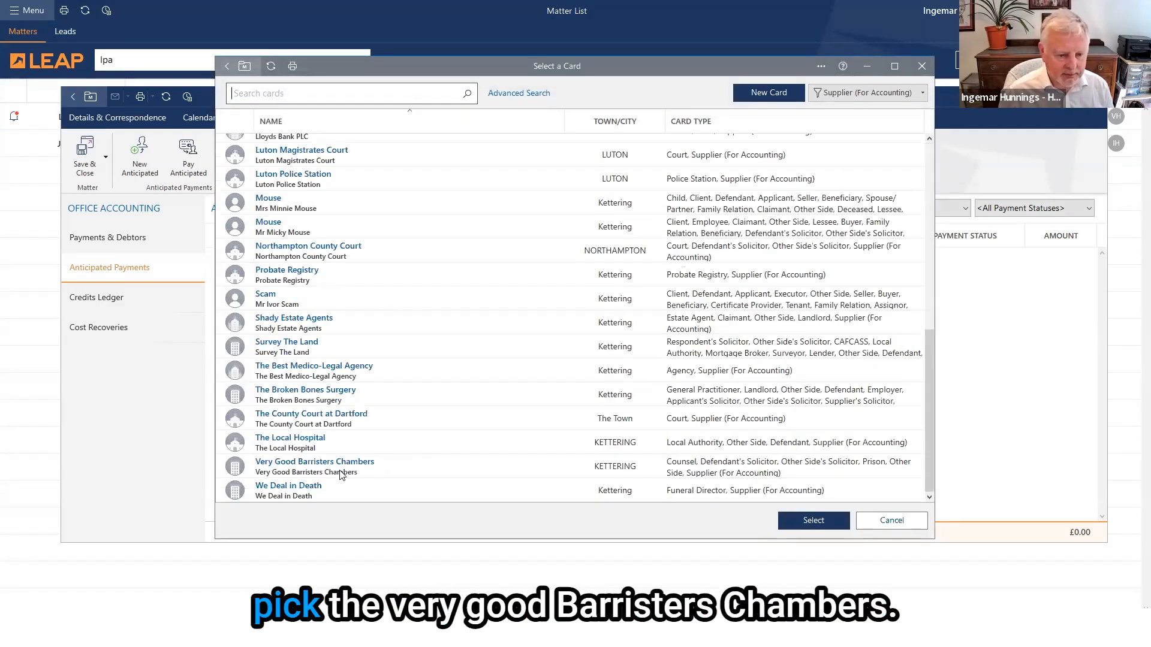
left_click(382, 464)
left_click(800, 520)
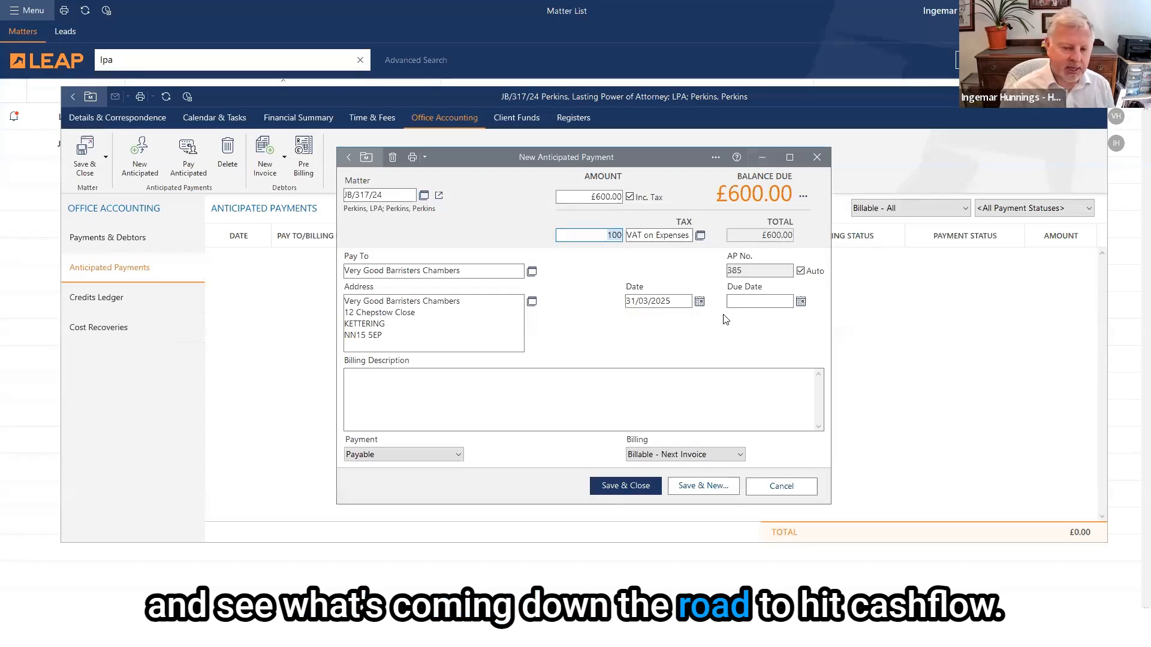
Step: Enter the billing description "Advice on Quantum" and save the anticipated payment
left_click(437, 381)
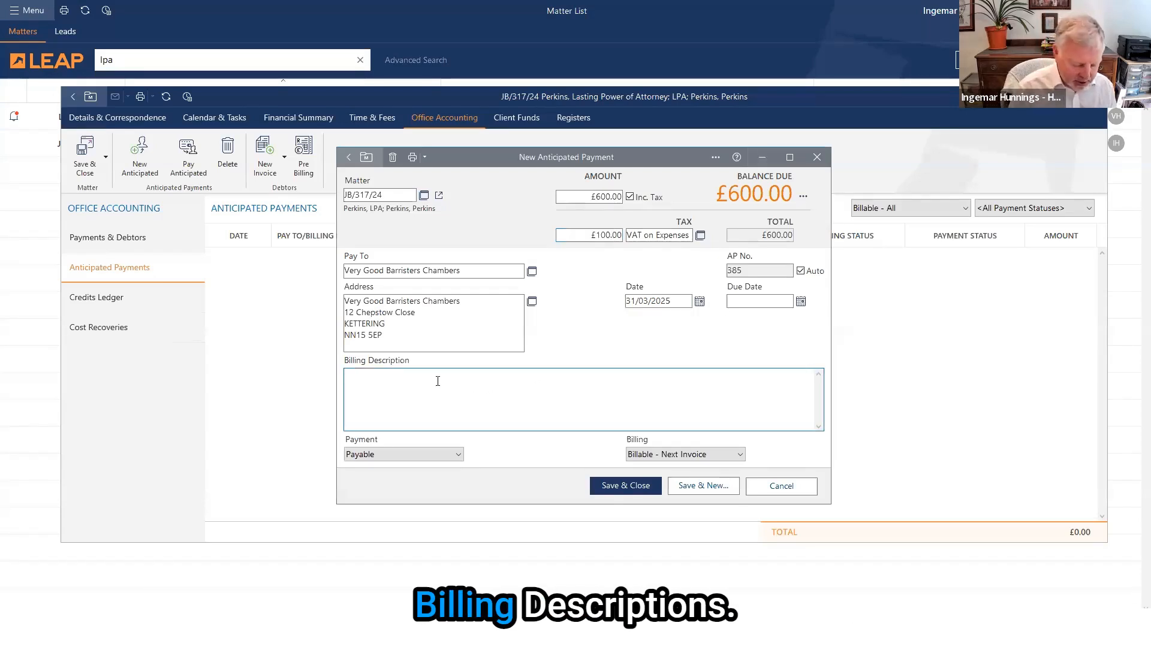
type("Advice on Qunatum")
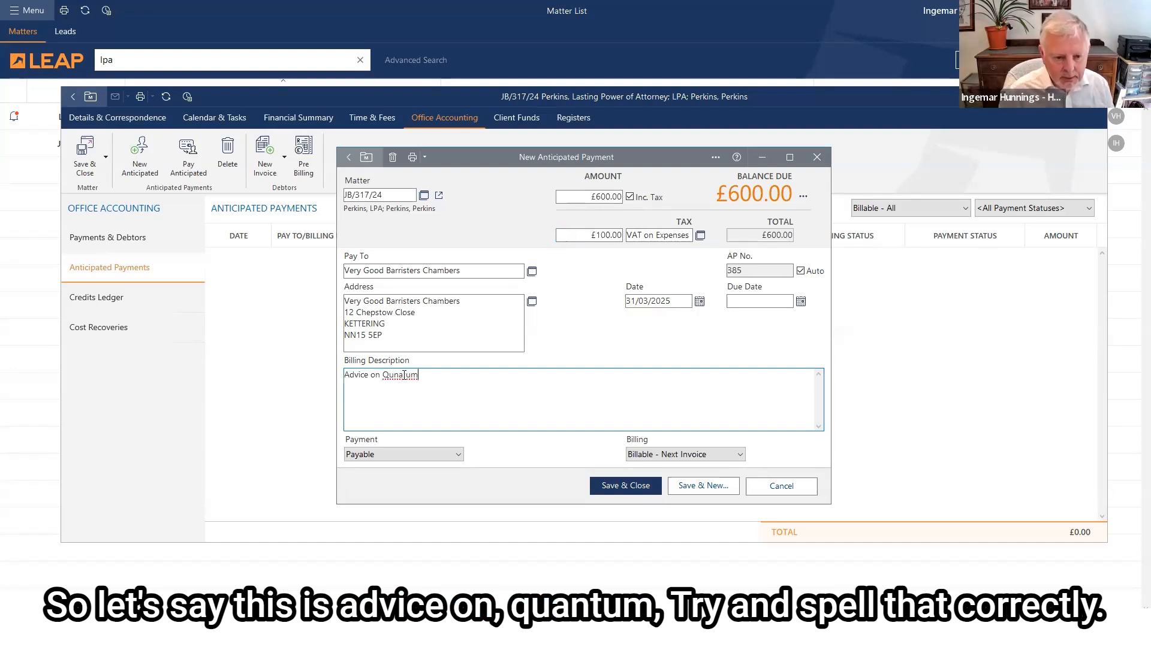
type("a")
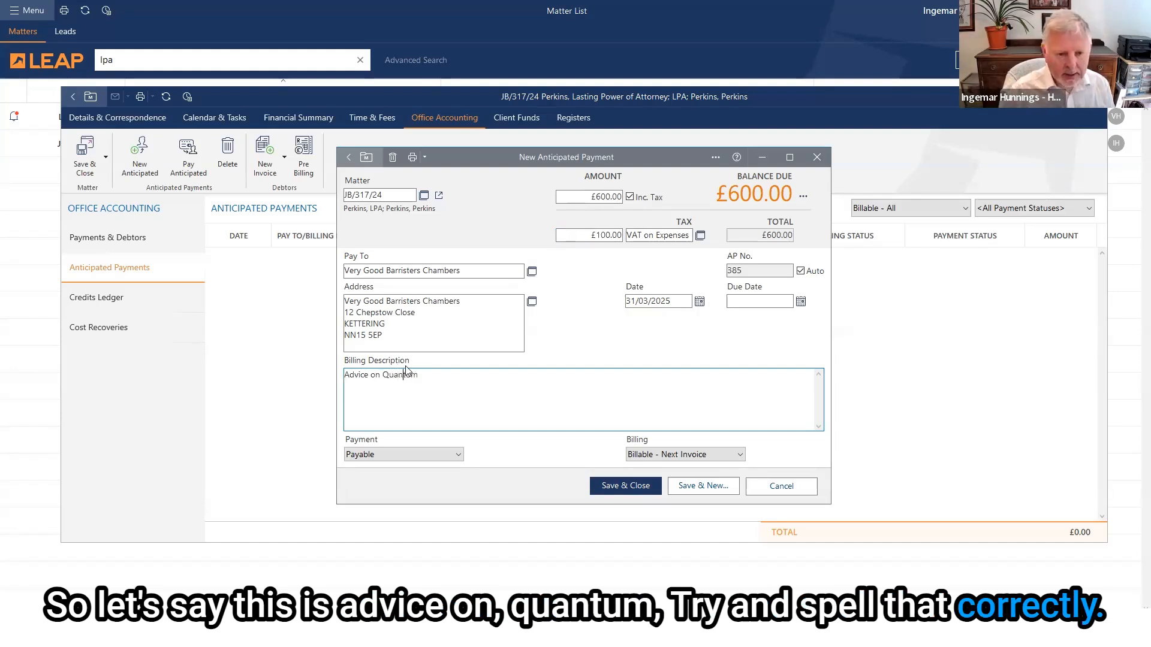
left_click(628, 485)
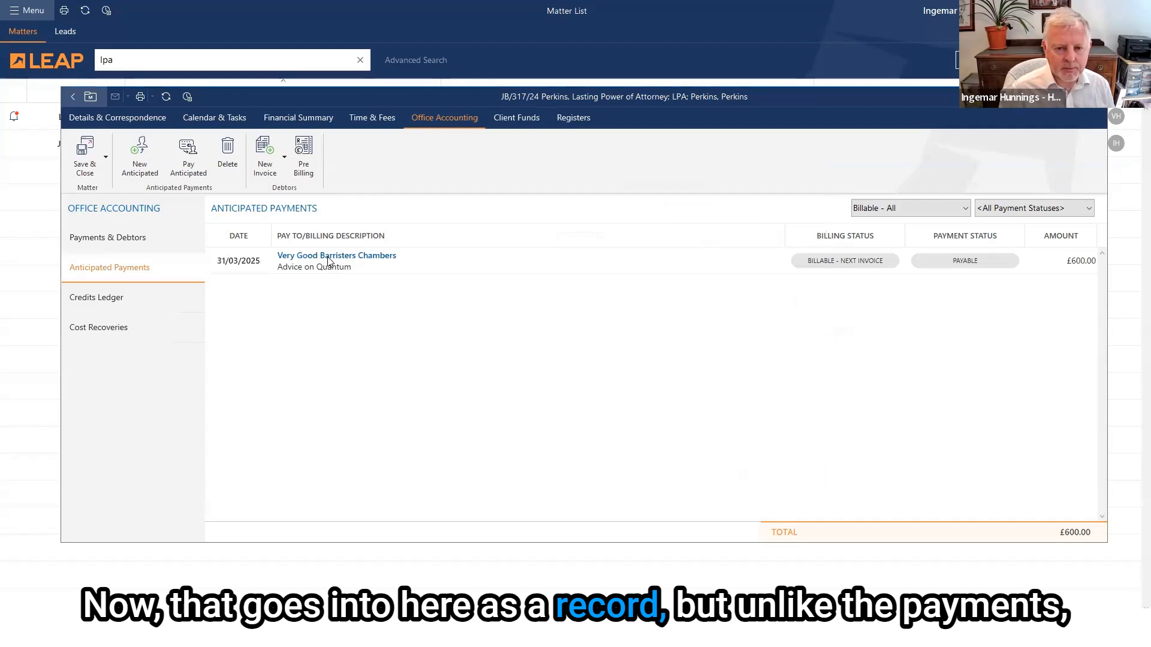
Step: Compare the matter's recorded payments with its anticipated payments, and inspect the Very Good Barristers Chambers entry without changing it
left_click(133, 245)
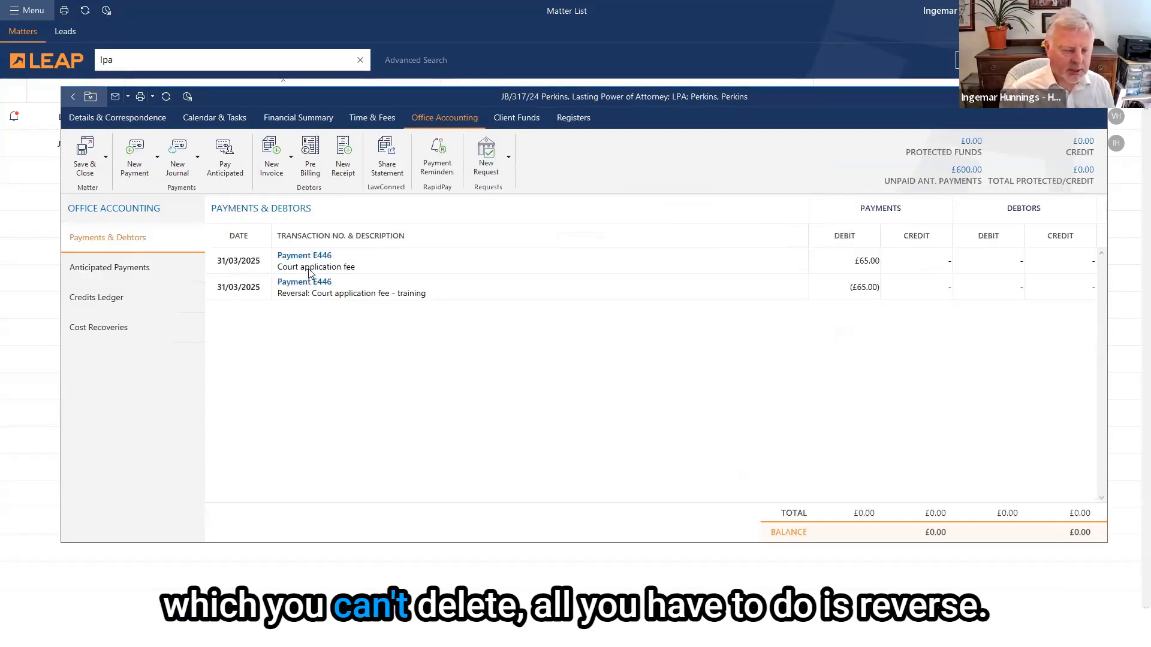
left_click(111, 266)
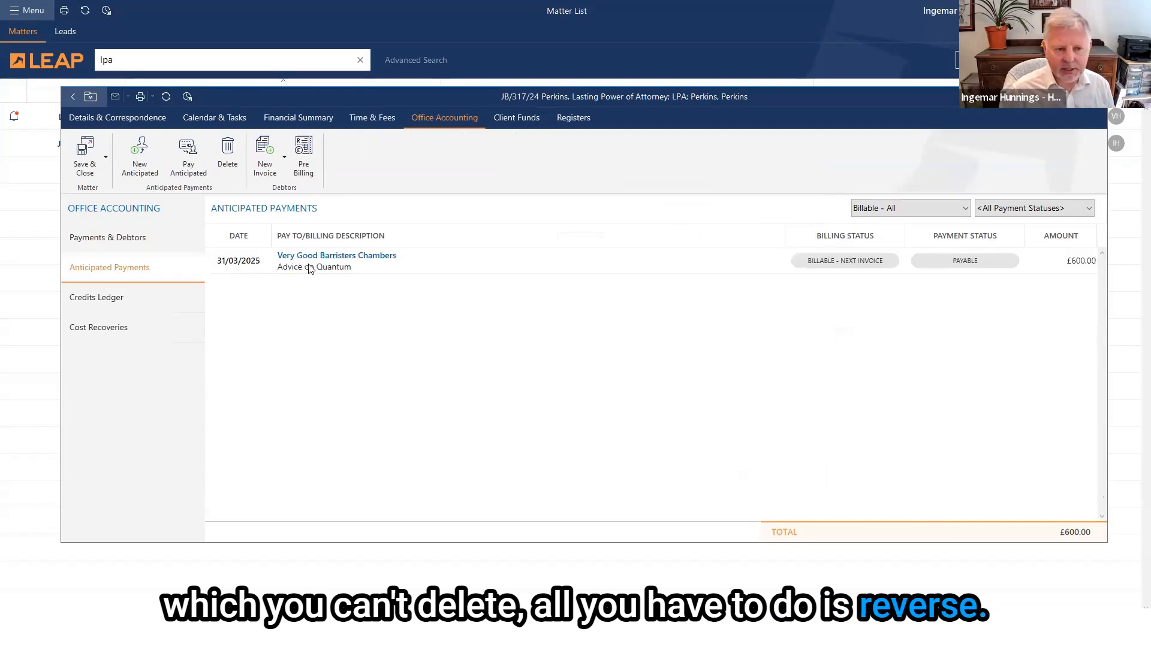
left_click(312, 267)
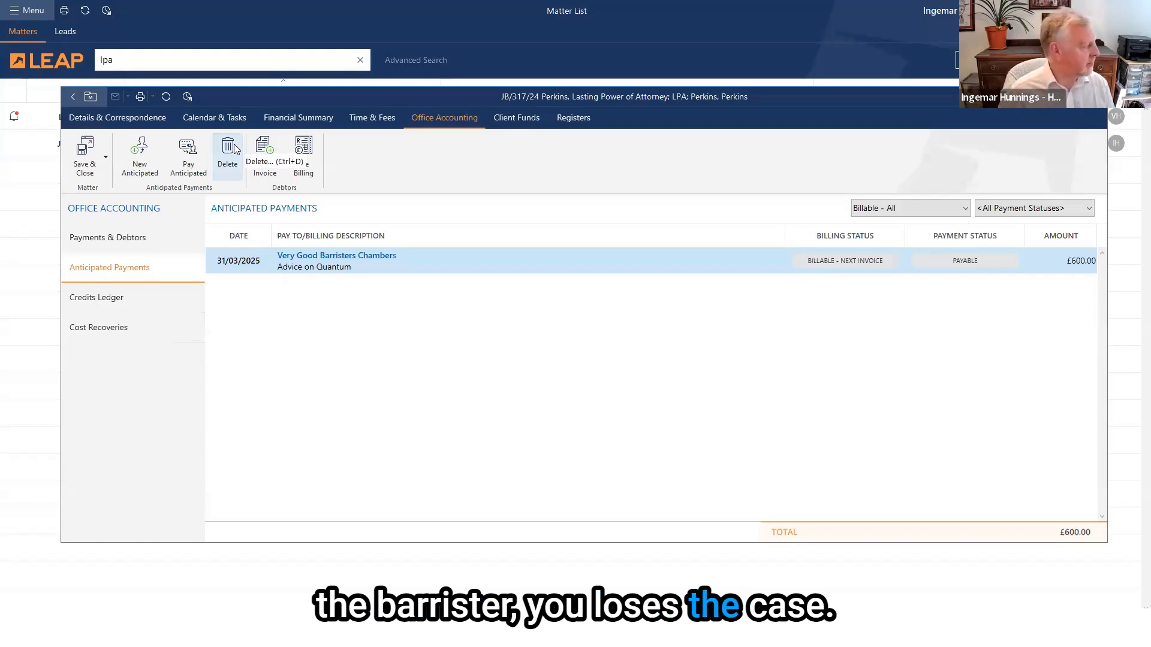
double_click(353, 260)
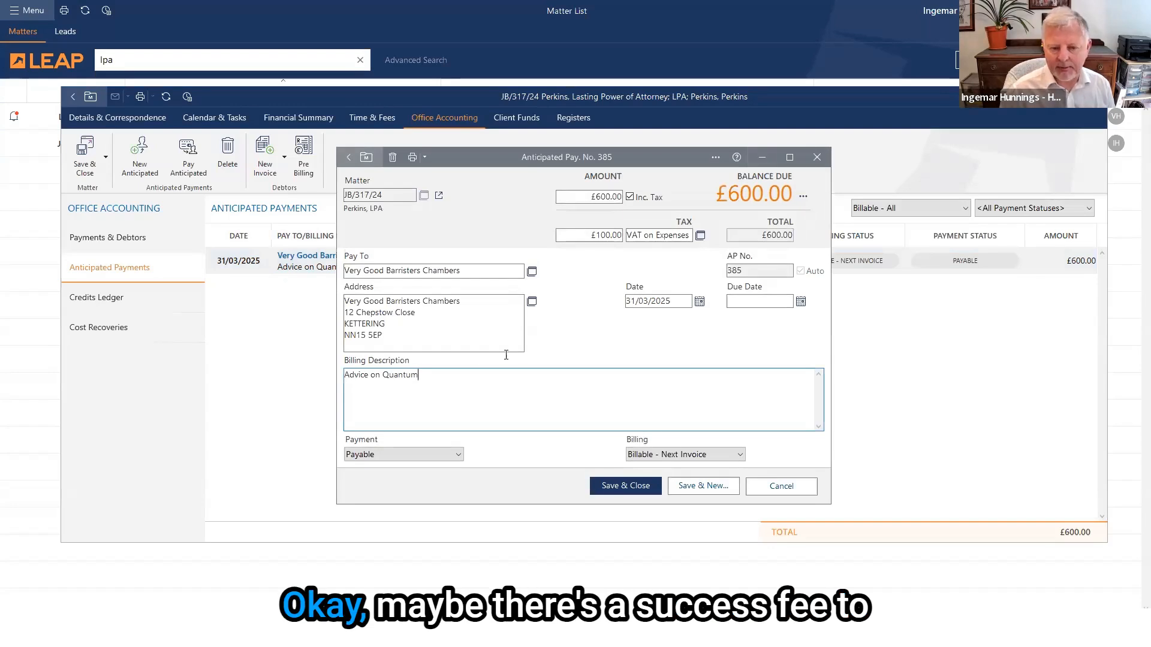
left_click(793, 487)
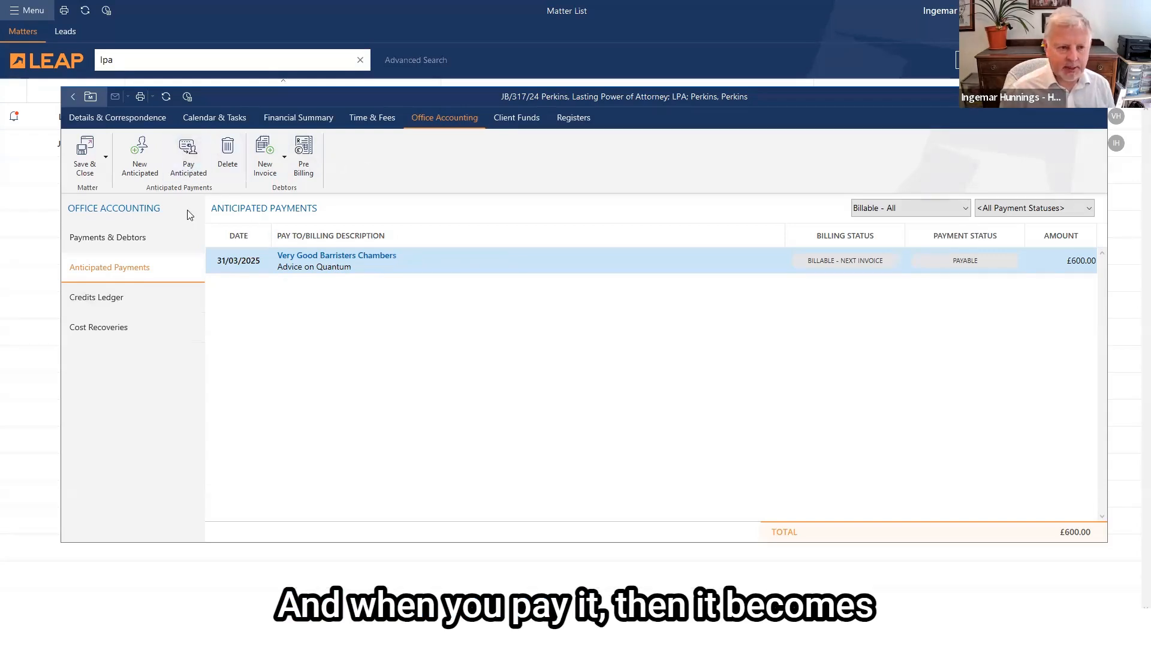
Step: Check the payment options in the matter's payments and debtors ledger, and return to its anticipated payments
left_click(114, 237)
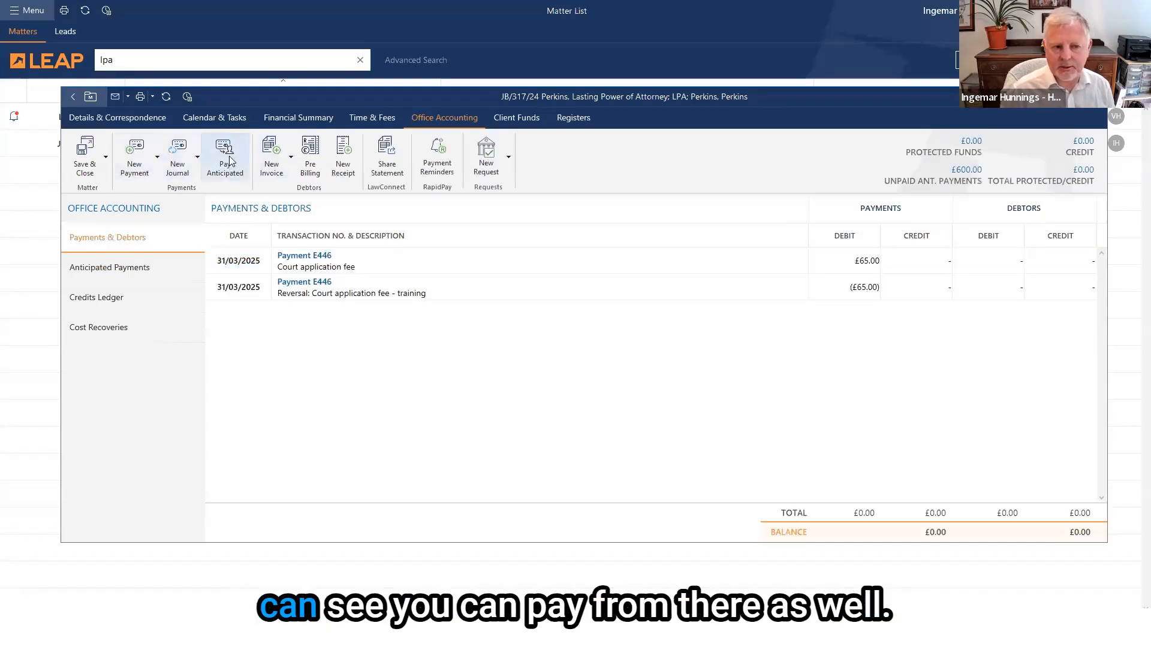
left_click(115, 268)
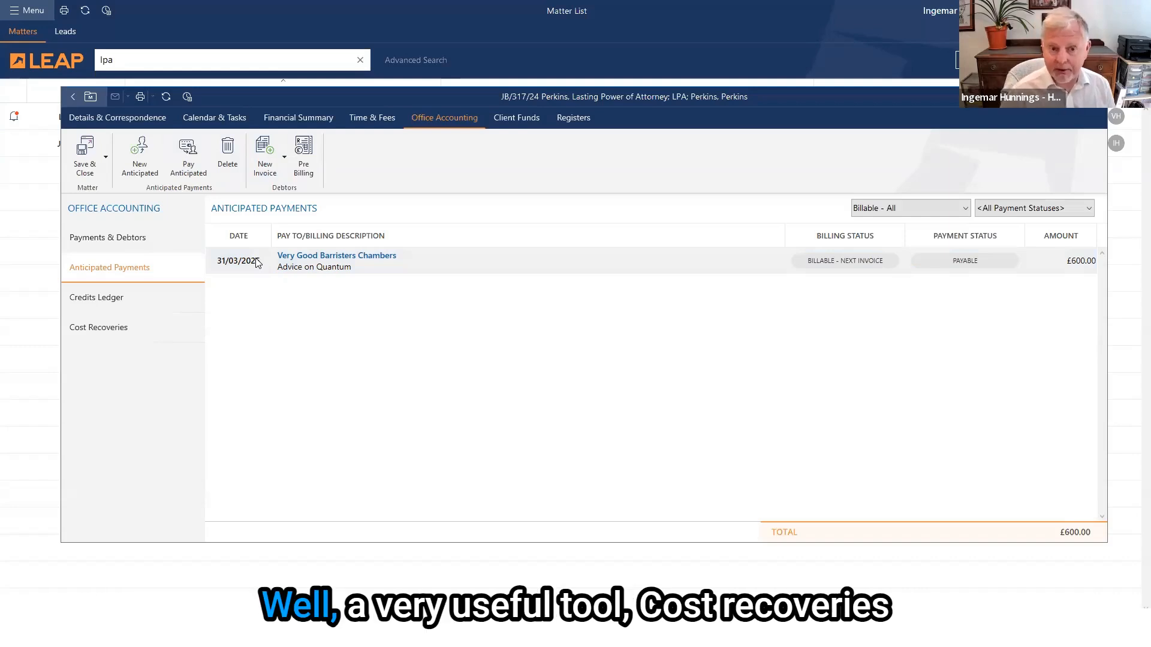
Step: Start a new cost recovery on the matter and browse the list of recovery codes without choosing one
left_click(109, 331)
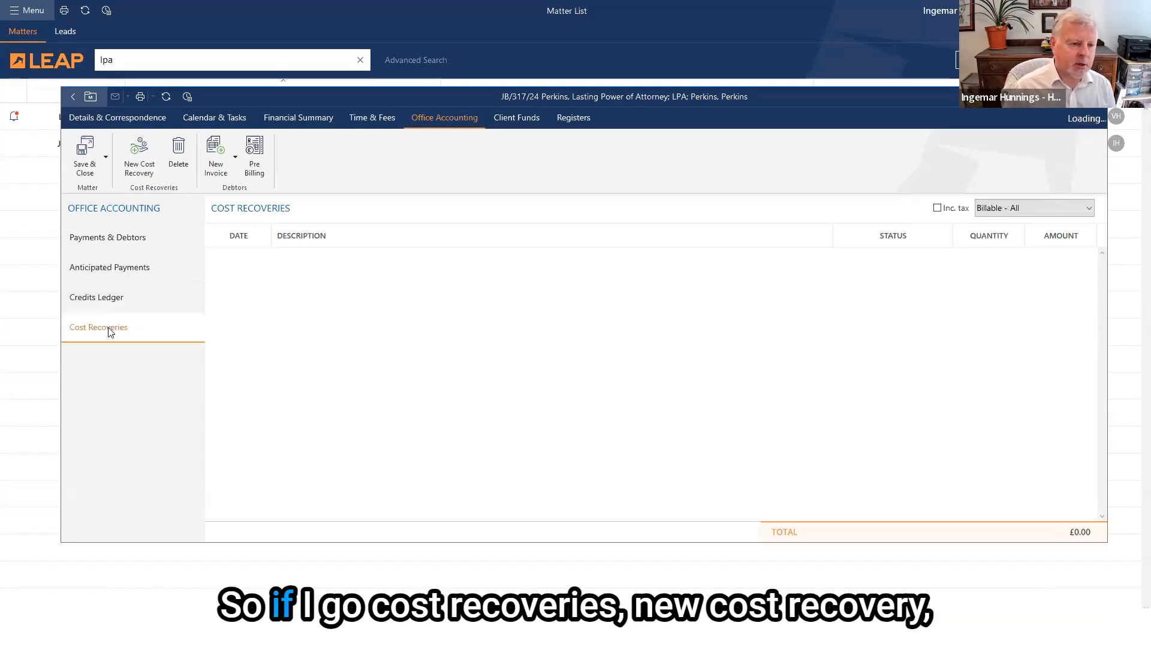
left_click(139, 161)
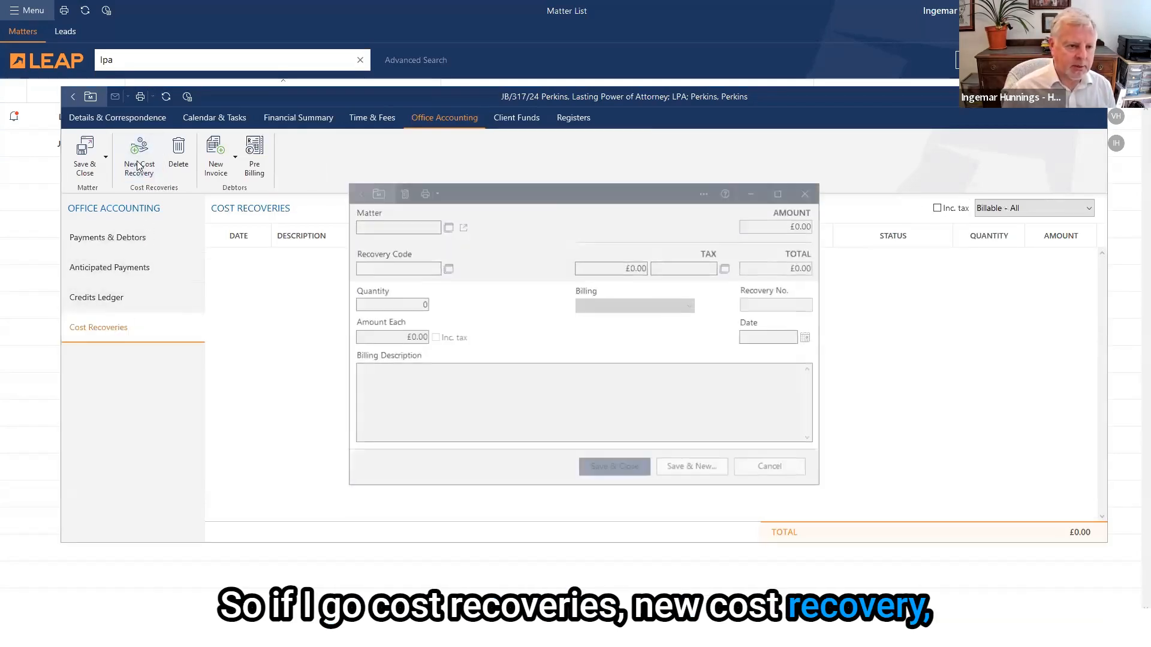
left_click(448, 269)
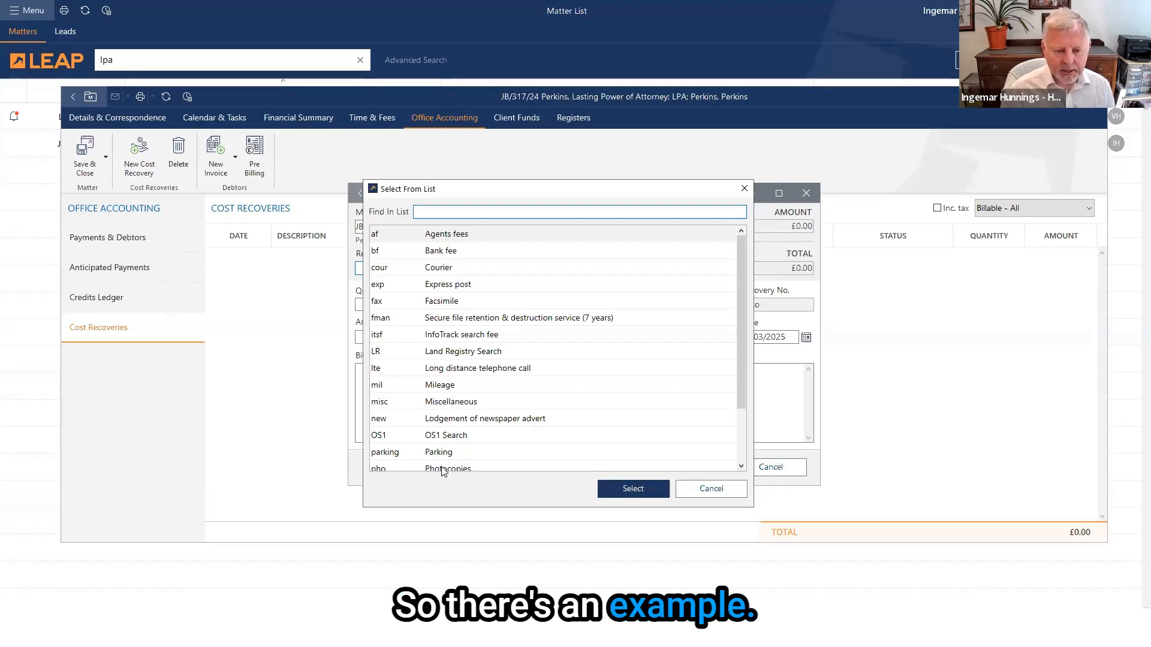
left_click(714, 490)
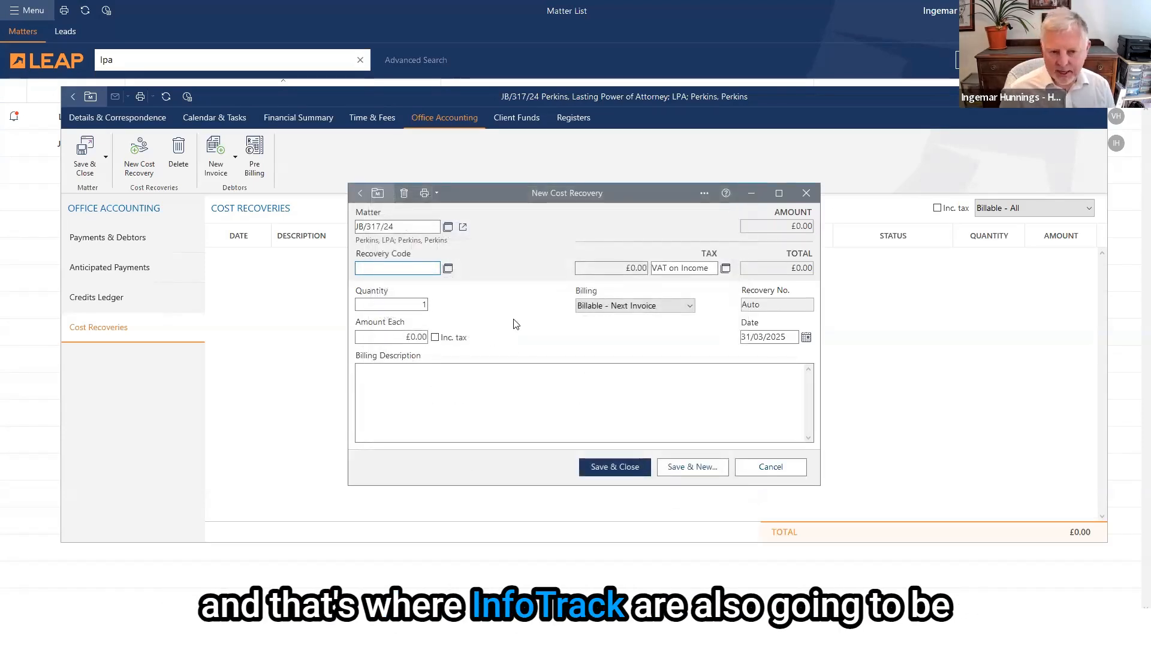
left_click(448, 269)
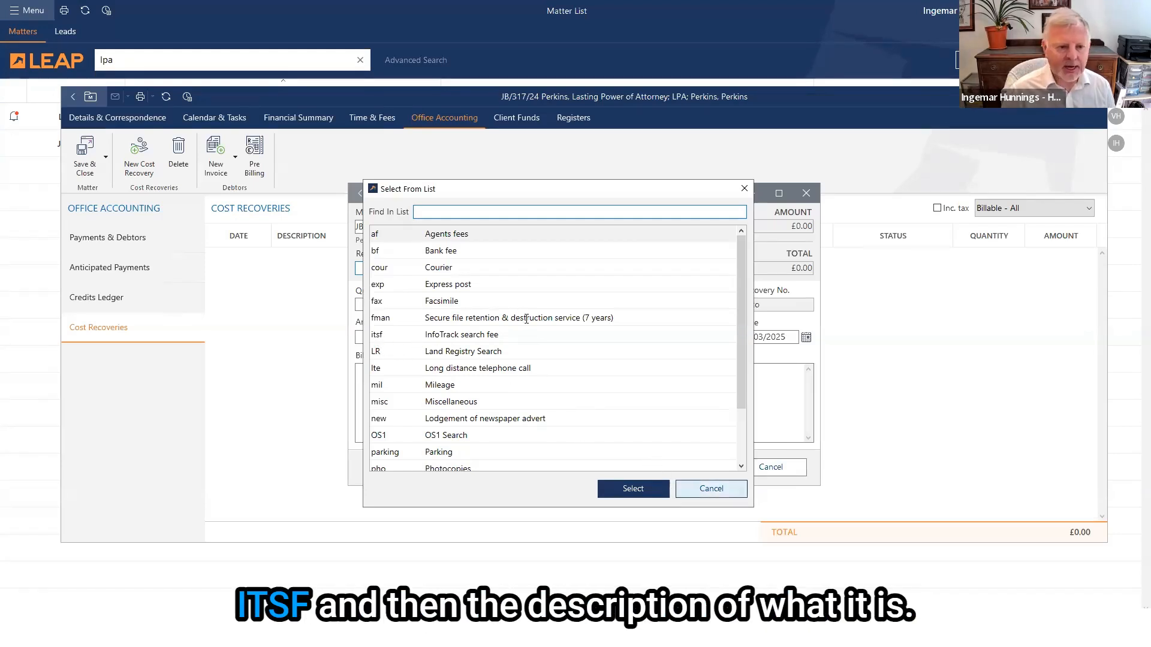
key("Escape")
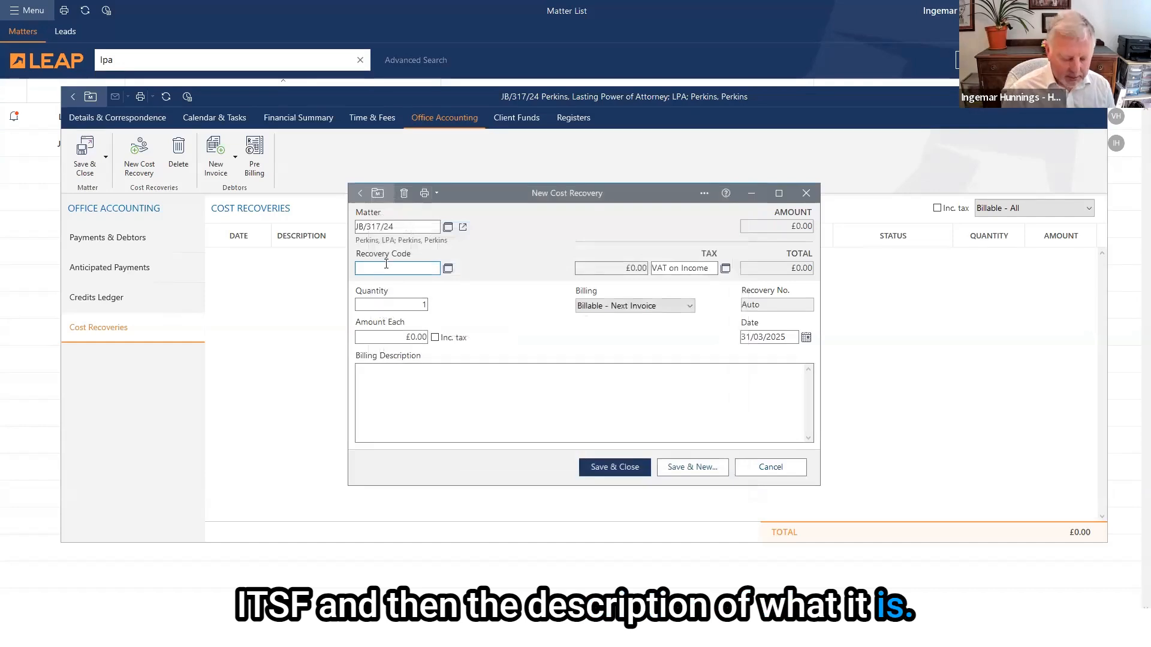
Step: Enter recovery code "mil" with a quantity of 77 and save the mileage cost recovery
type("mil")
key("Tab")
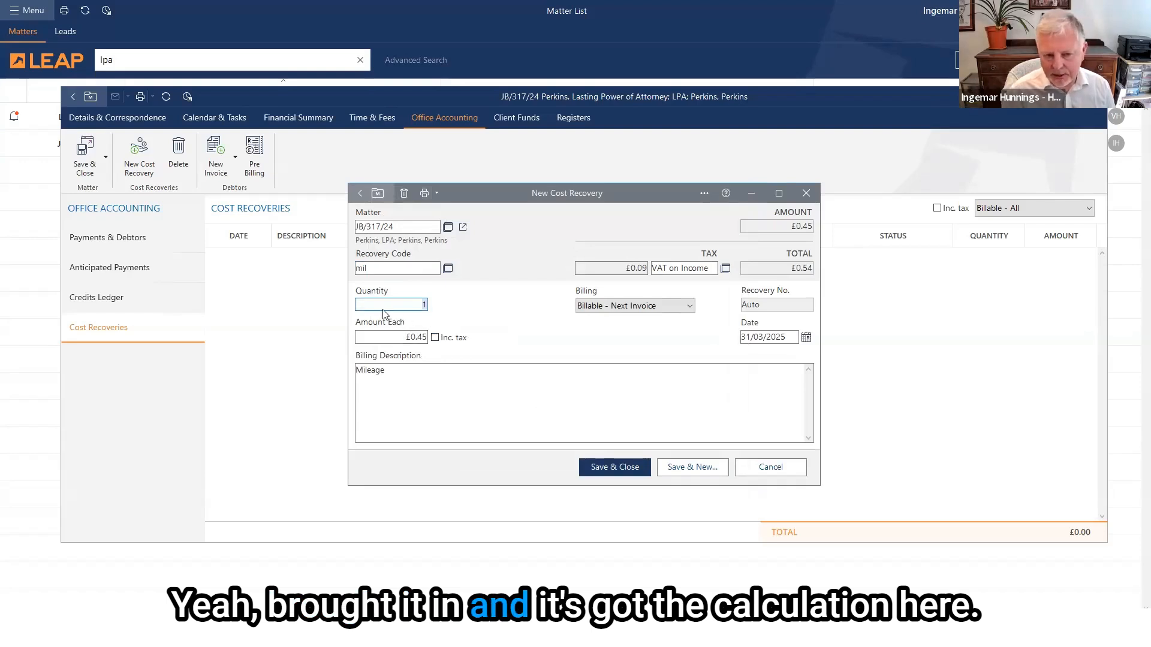
type("77")
left_click(536, 384)
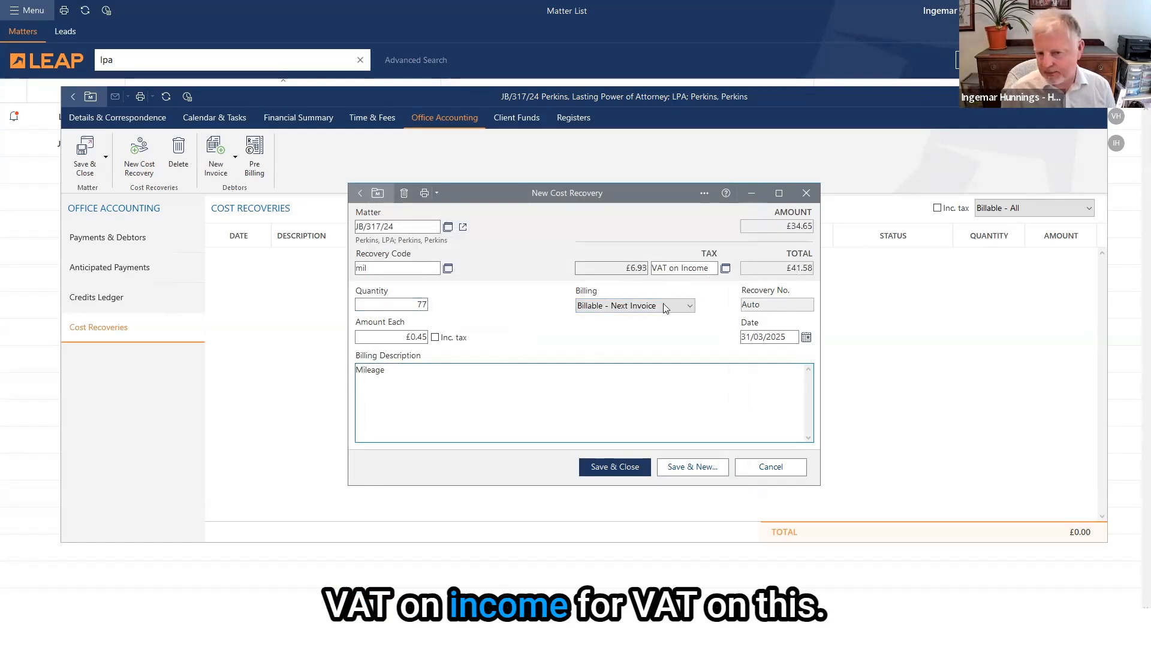
left_click(611, 469)
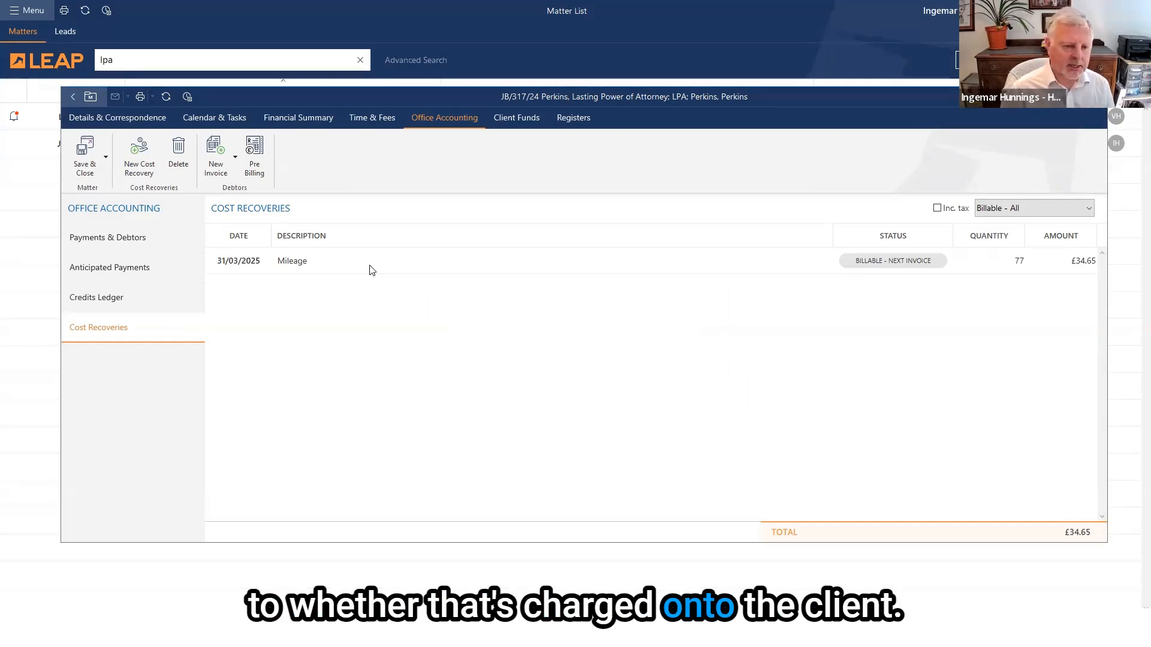
left_click(376, 267)
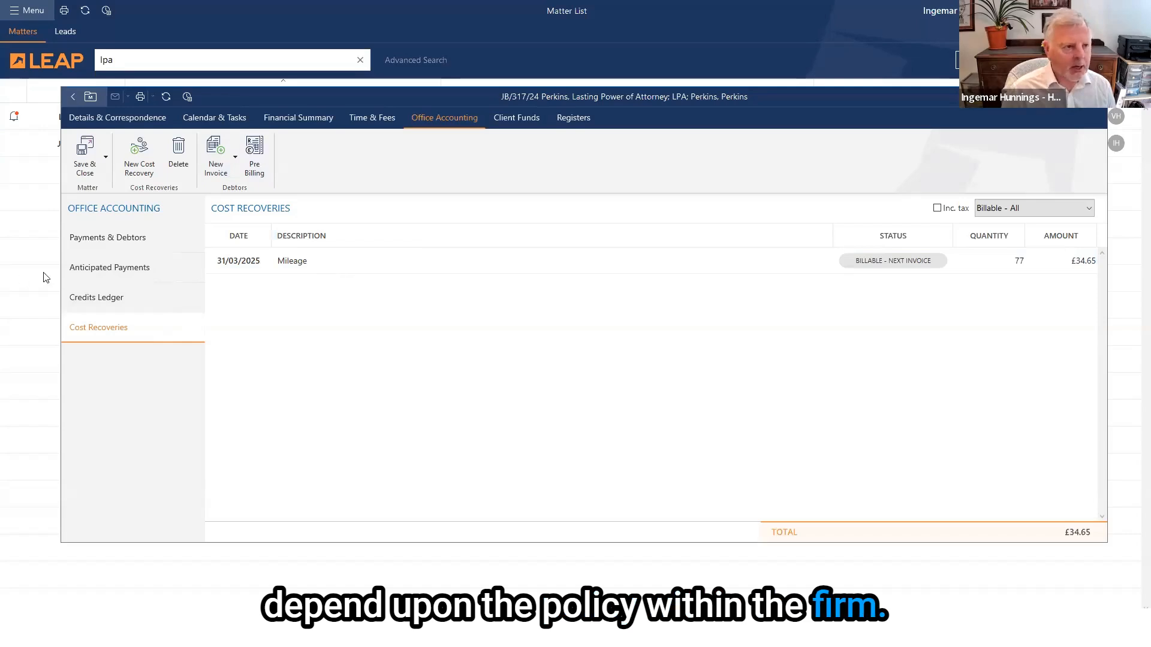
Step: Leave the matter, switch to LEAP Reports in the browser, and examine the Office reports covering disbursements and Matters Financial Summary With Ageing
left_click(16, 216)
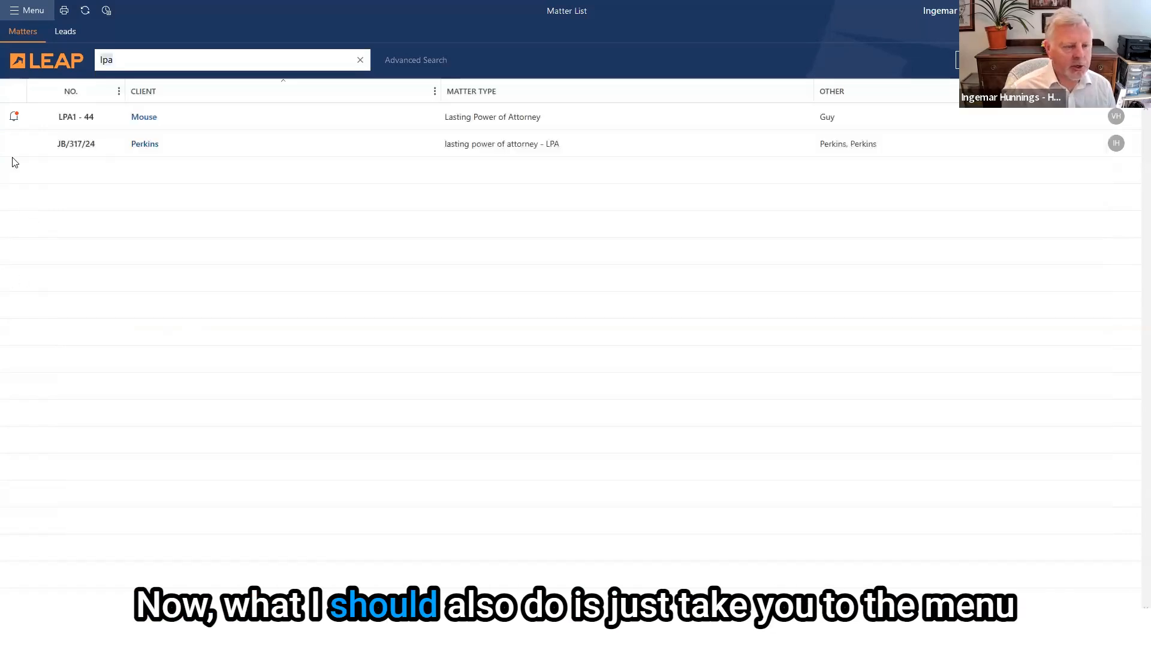
left_click(17, 14)
left_click(61, 148)
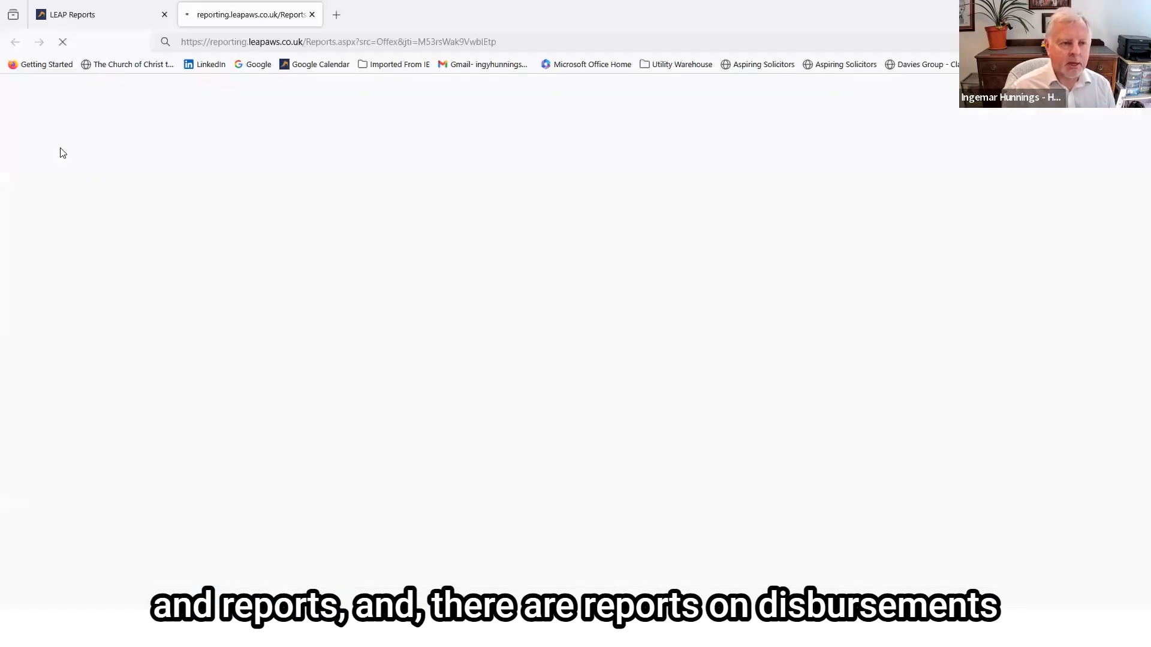
left_click(164, 15)
mouse_move(395, 100)
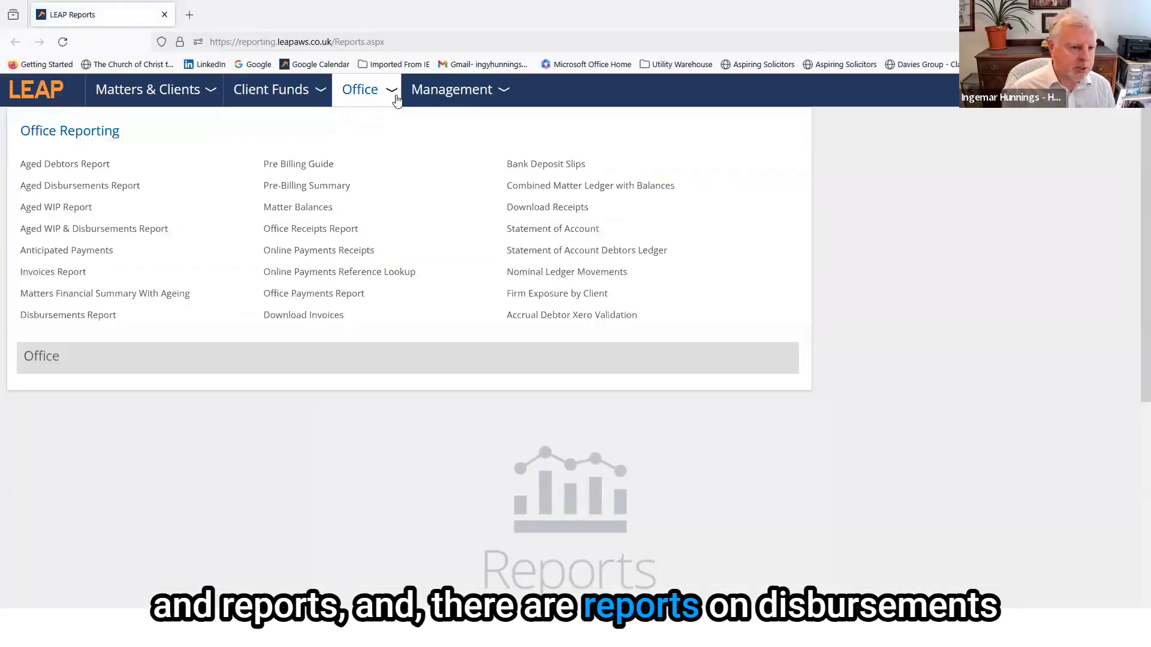
mouse_move(42, 193)
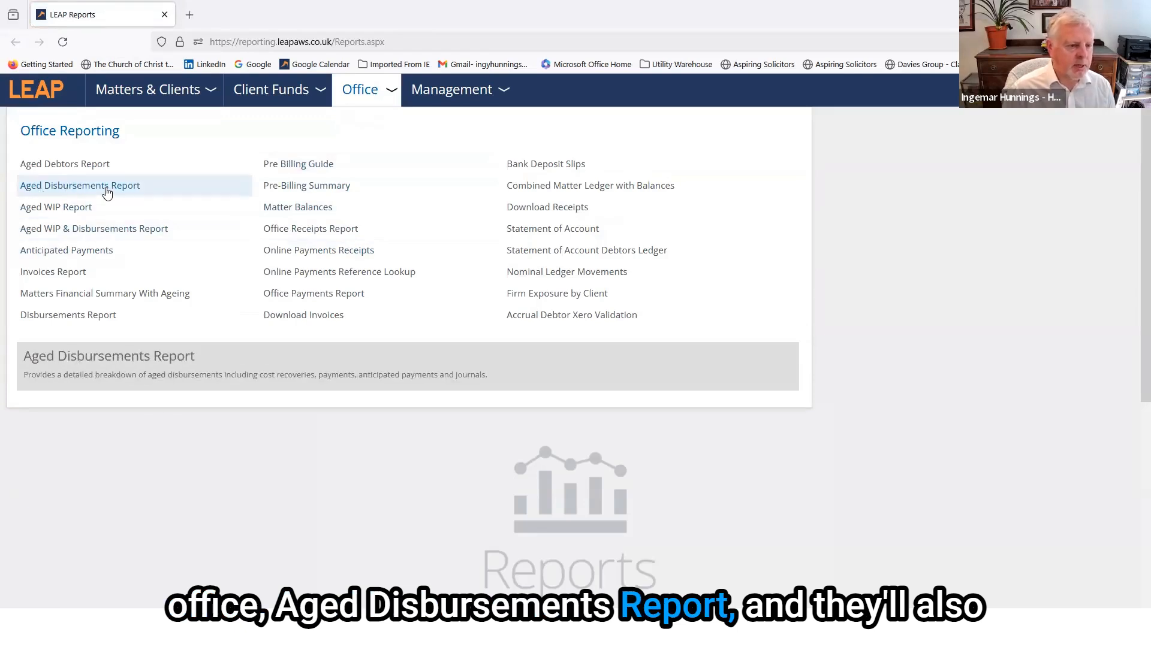
mouse_move(46, 300)
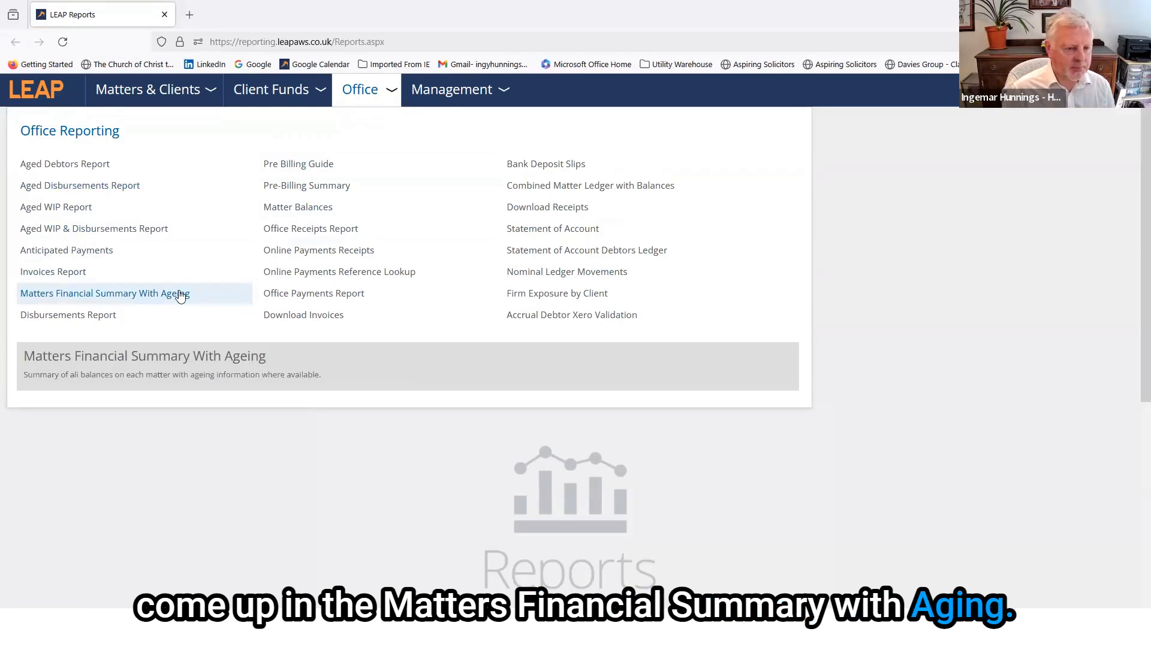
mouse_move(321, 214)
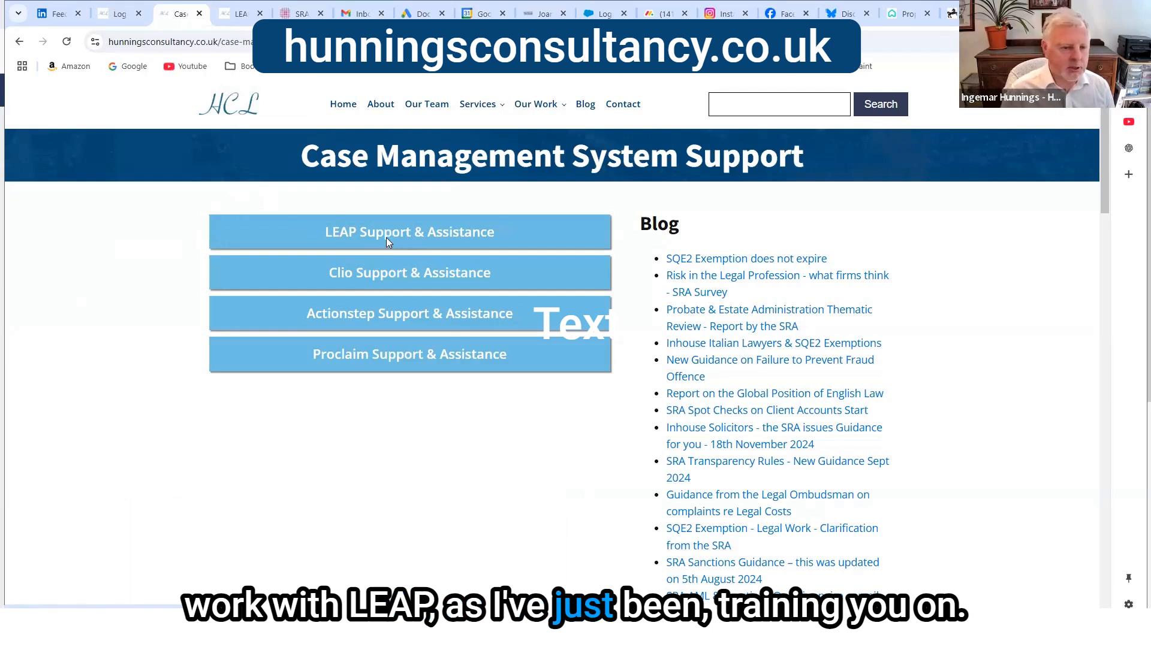
Step: Review the LEAP support page on the consultancy's website, from the list of training services to the contact form
left_click(240, 13)
left_click_drag(1106, 454, 1105, 123)
scroll(355, 371, "down", 2)
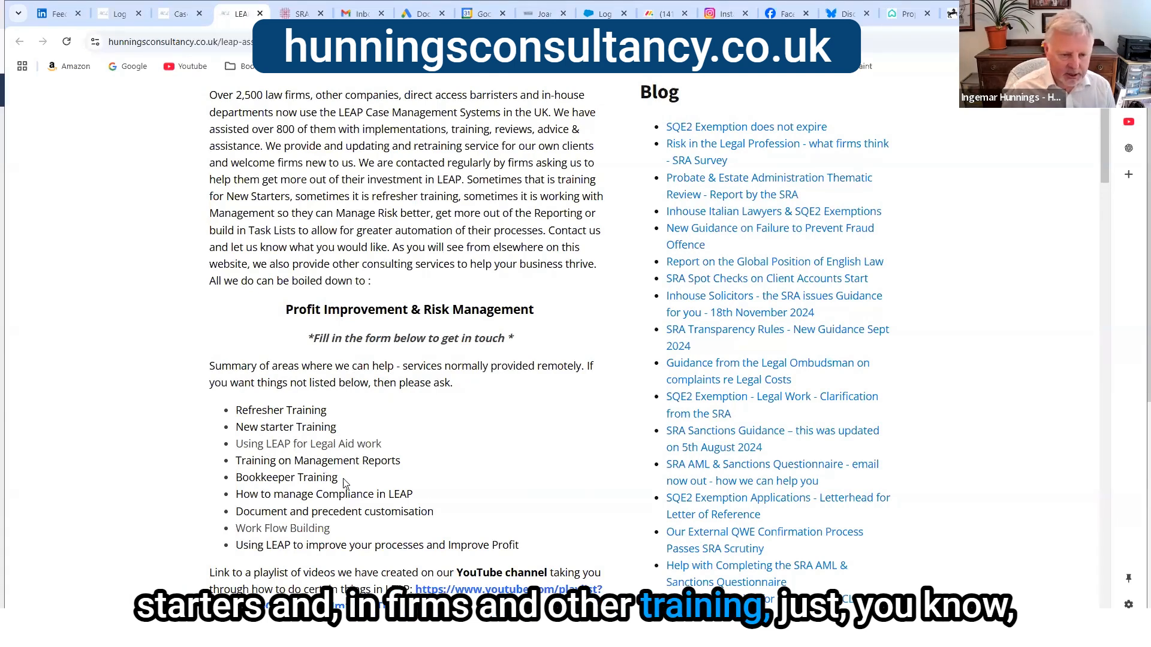
triple_click(320, 477)
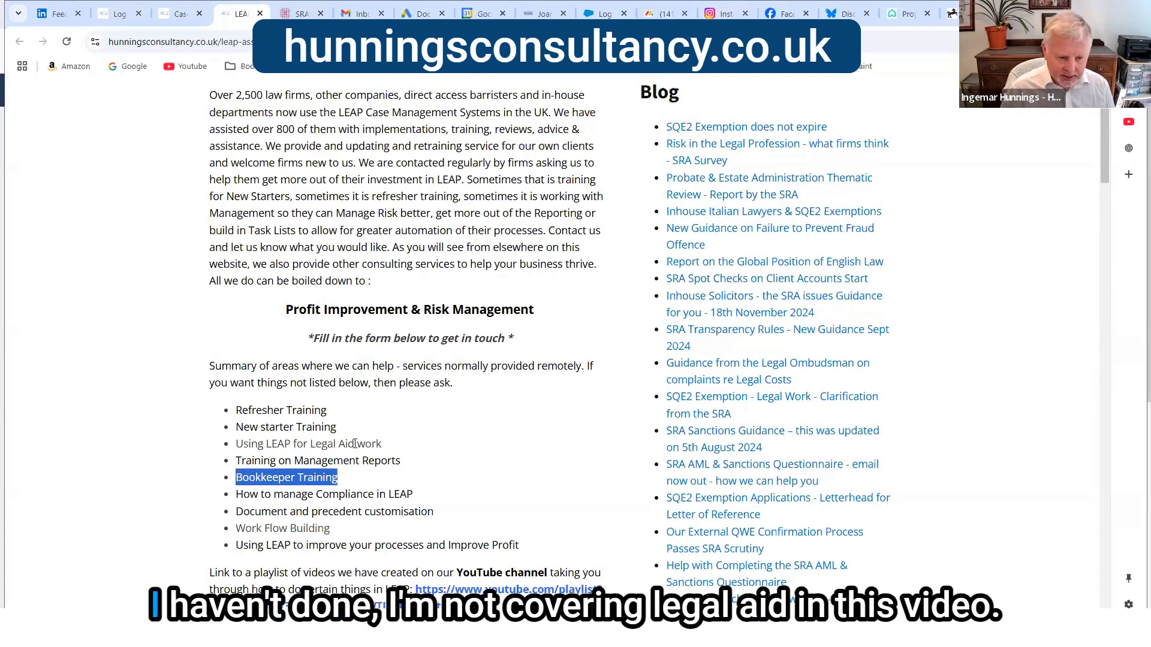
left_click_drag(355, 444, 295, 444)
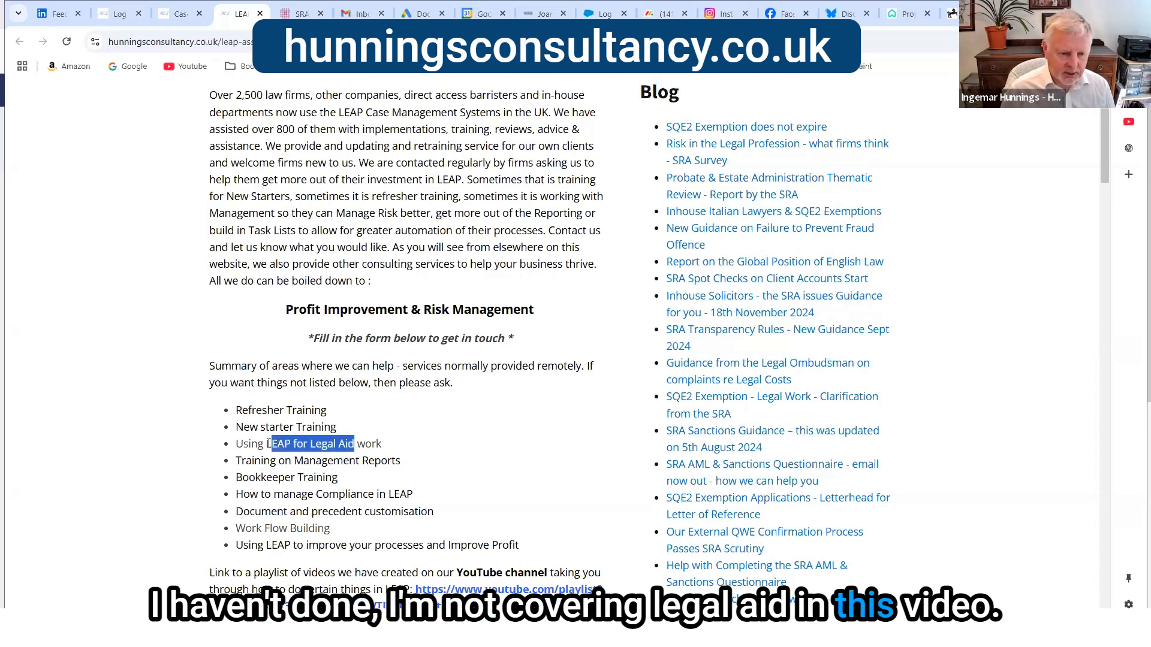
left_click(462, 428)
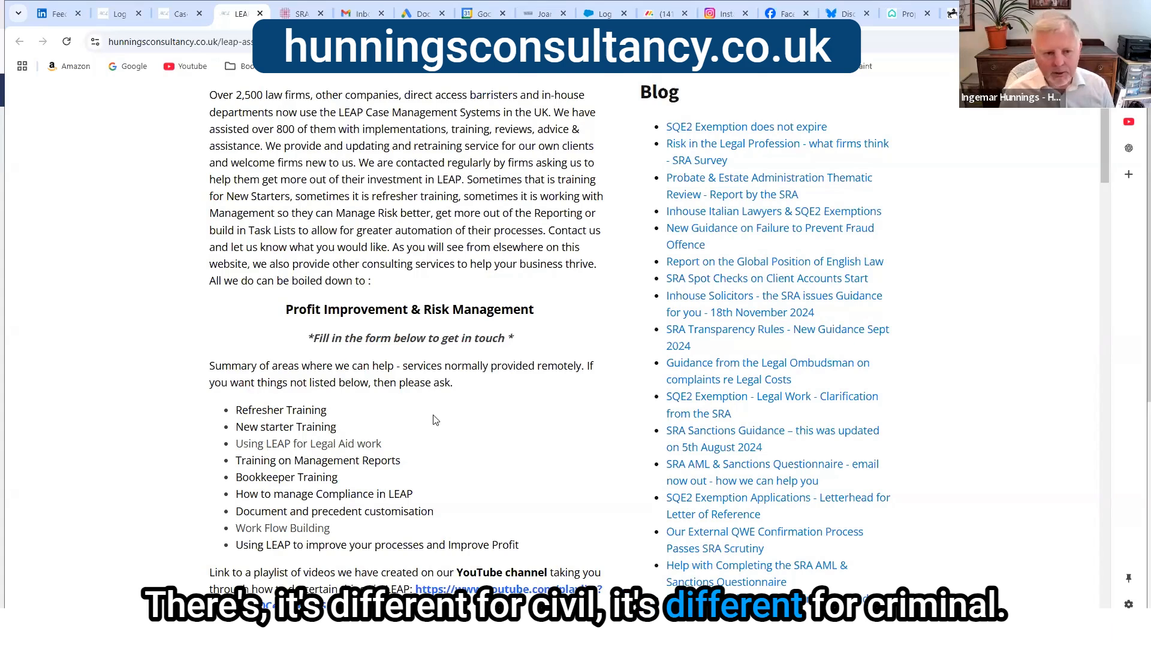
left_click_drag(1104, 171, 1110, 539)
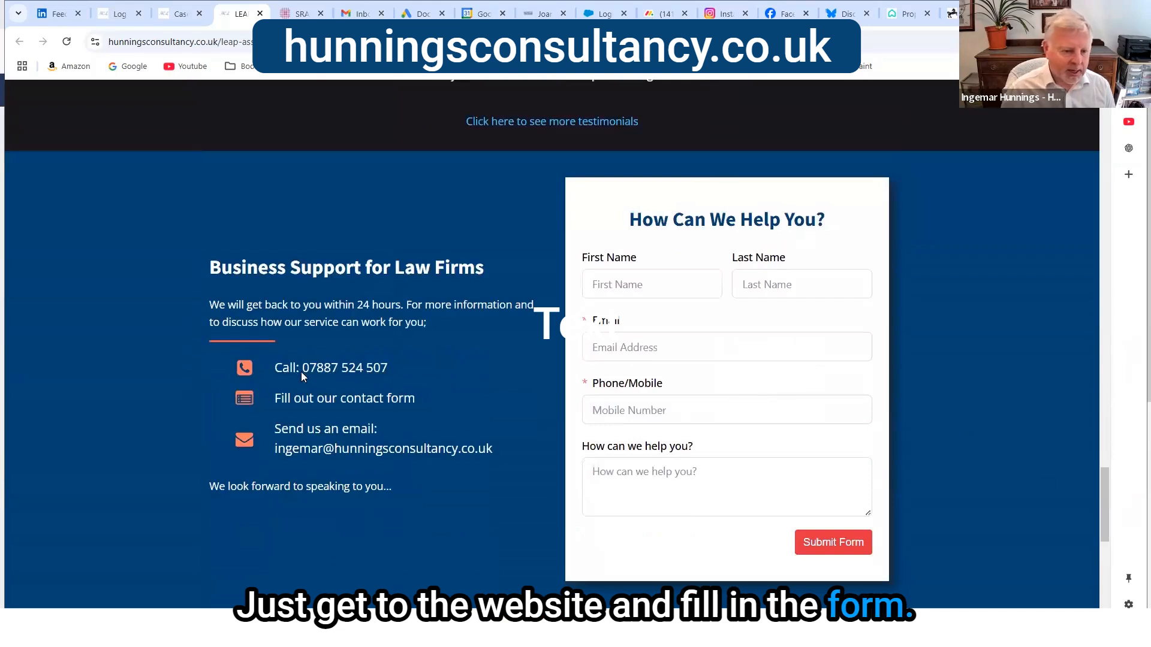